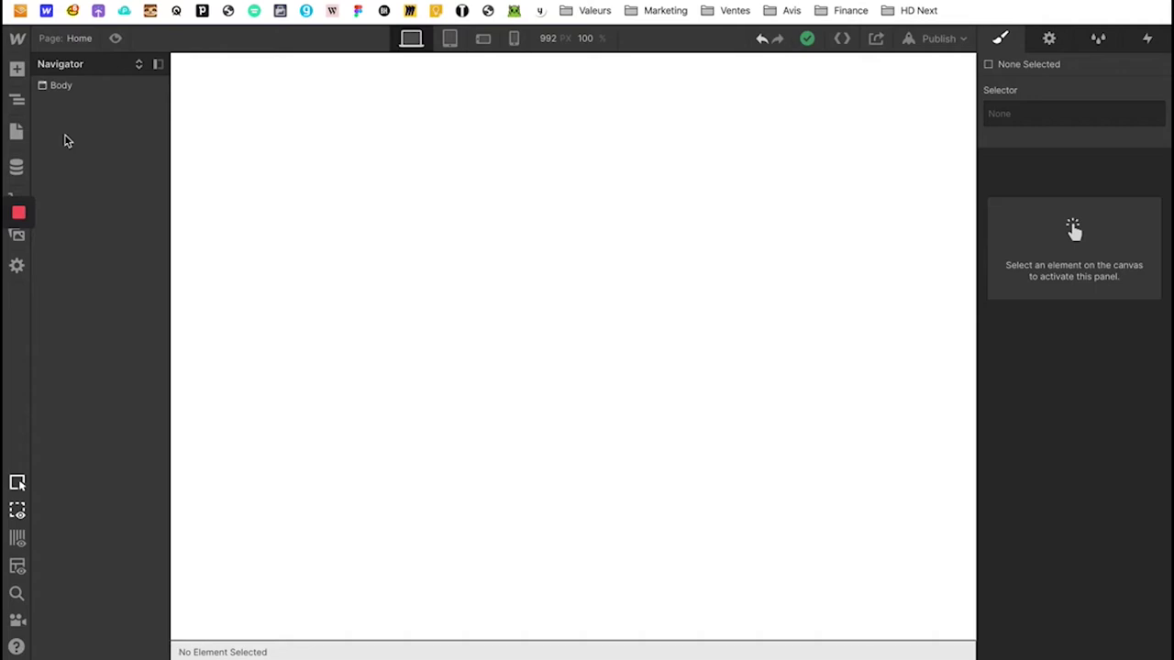
Add a Section element inside the page body
click(86, 88)
click(53, 87)
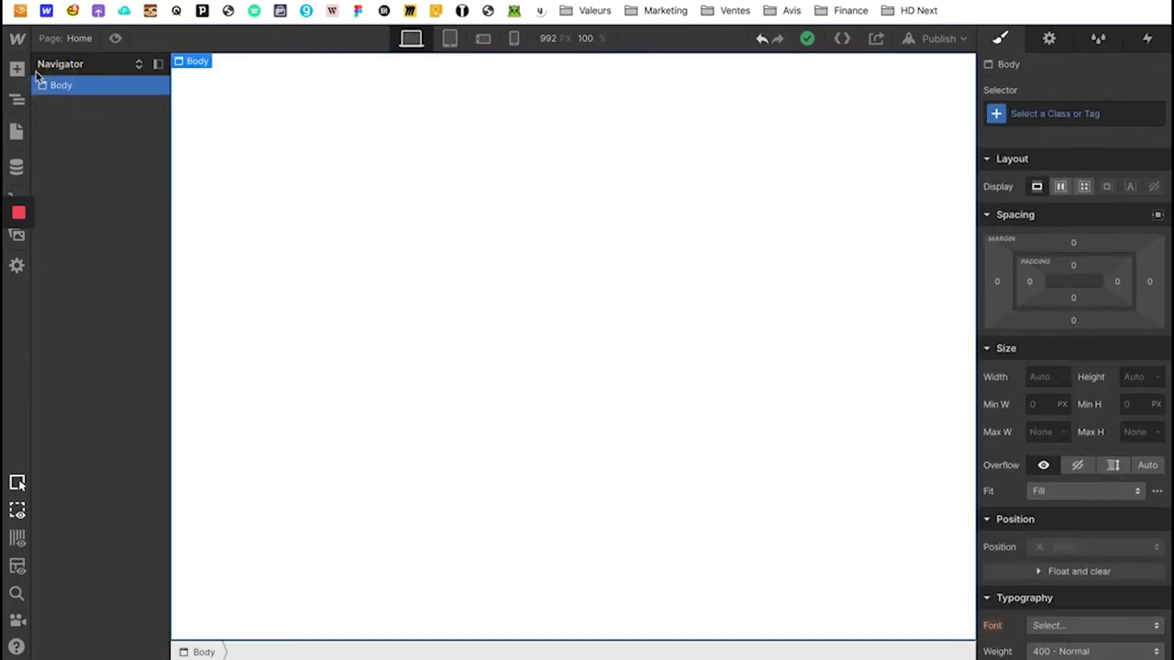
click(18, 70)
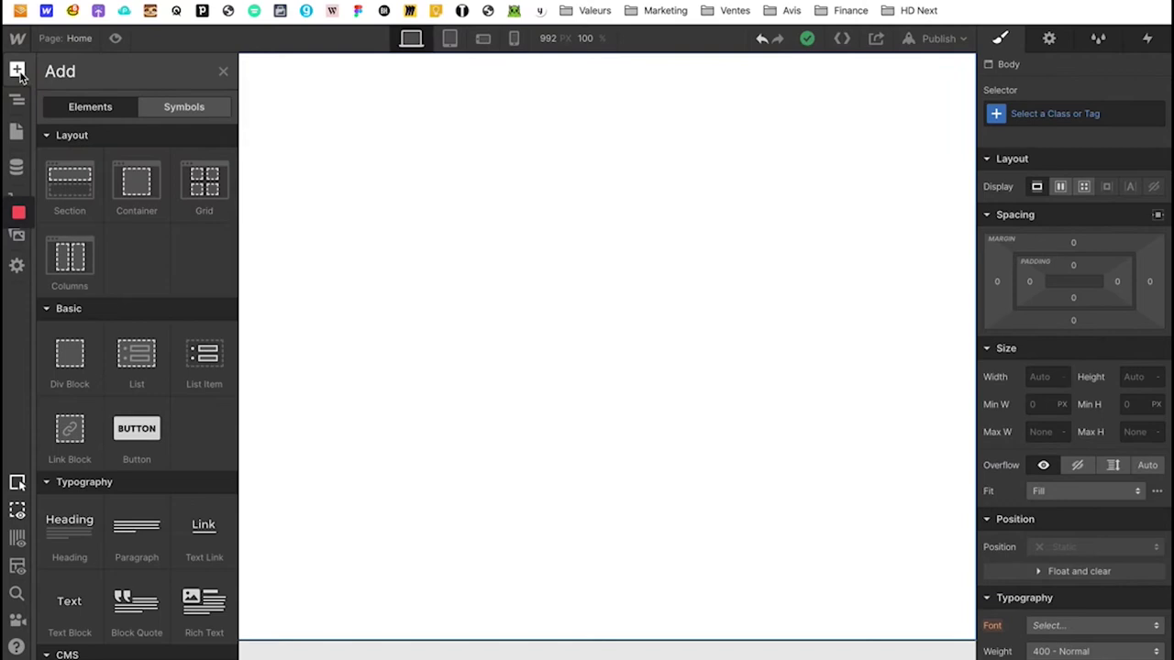
click(70, 186)
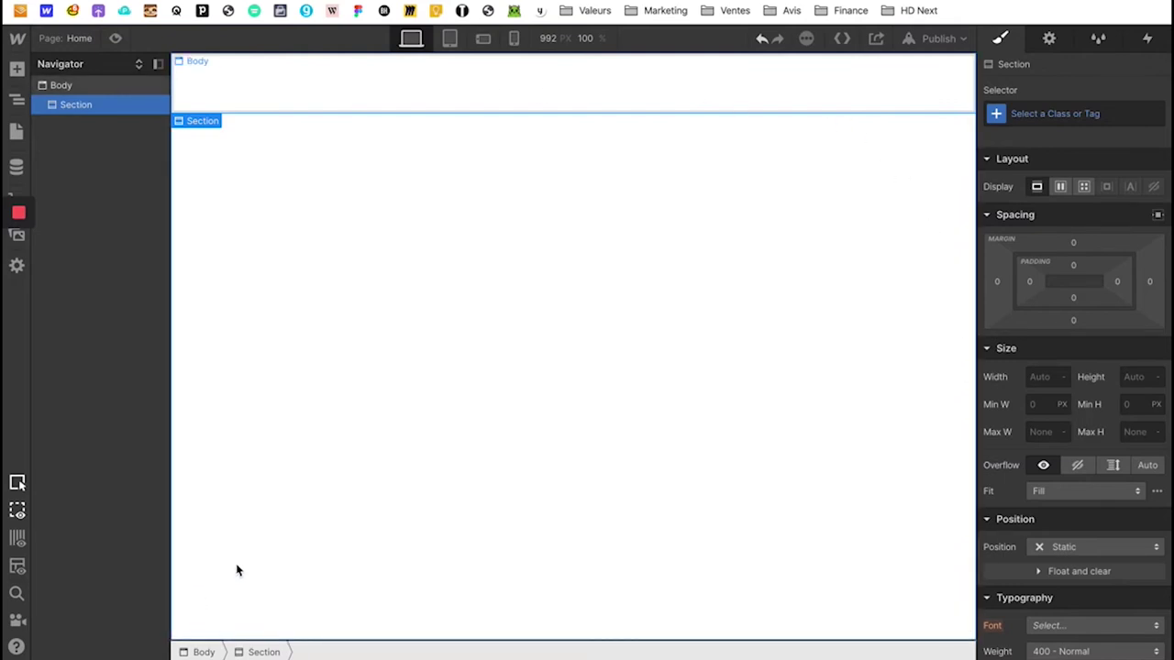
Set the new section's position to Absolute and stretch it to full cover, 0% on all sides
scroll(1101, 495, down, 5)
click(1080, 303)
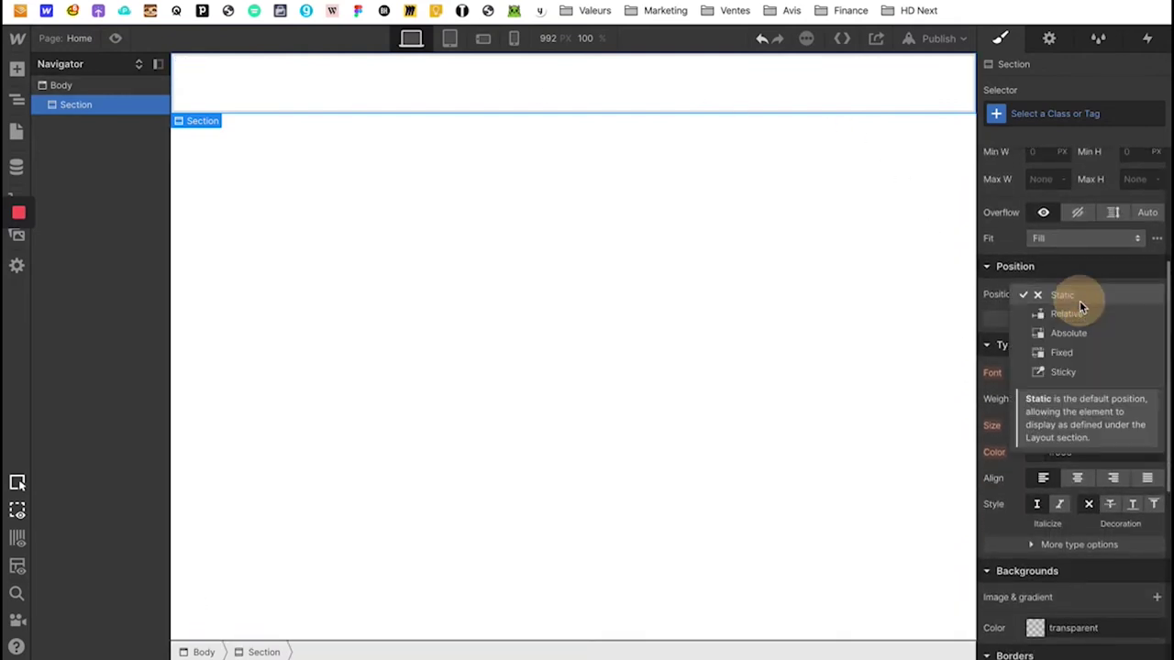
click(1080, 333)
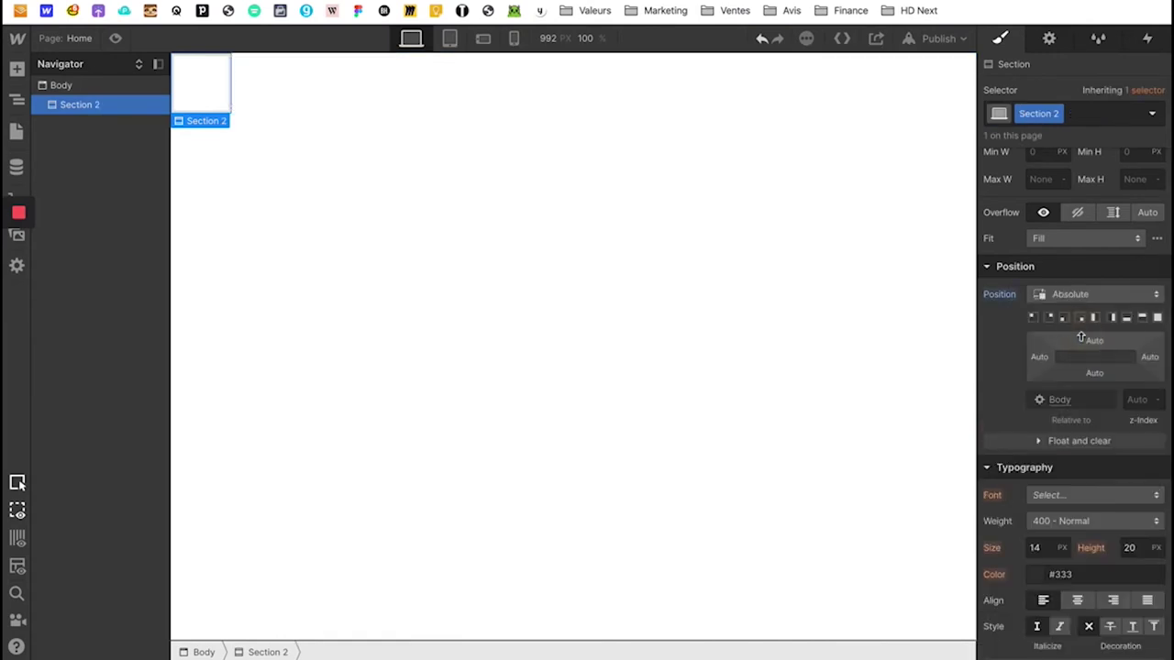
click(1157, 318)
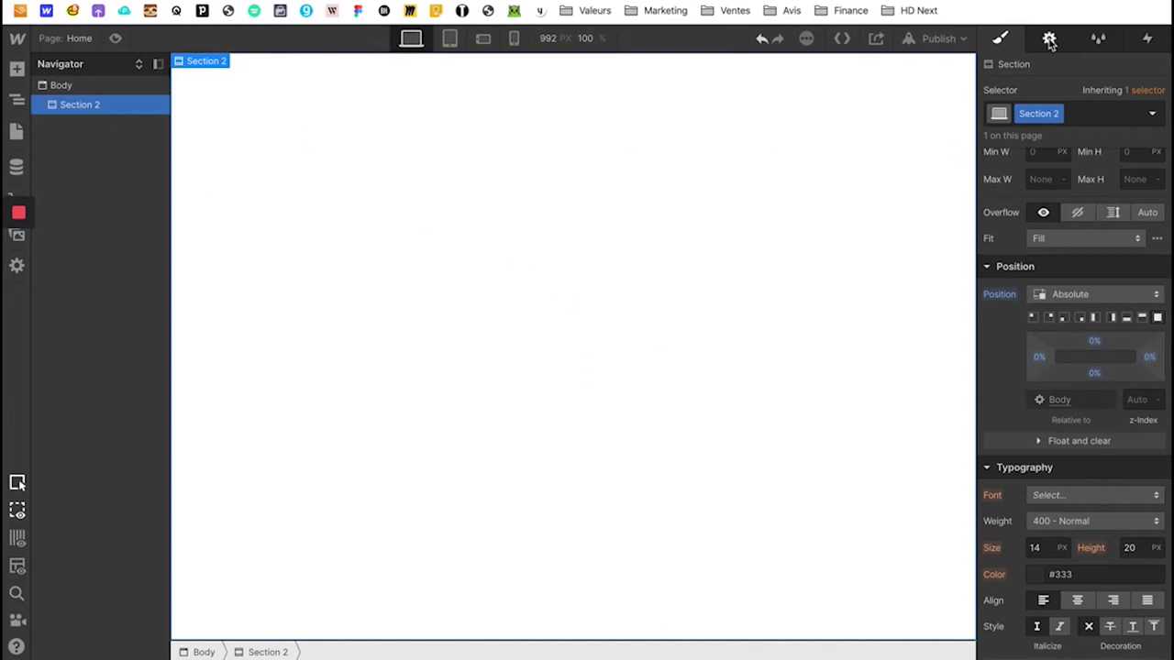
Add a background image to Section 2, using the sunset beach JPG from the assets
scroll(1040, 343, down, 10)
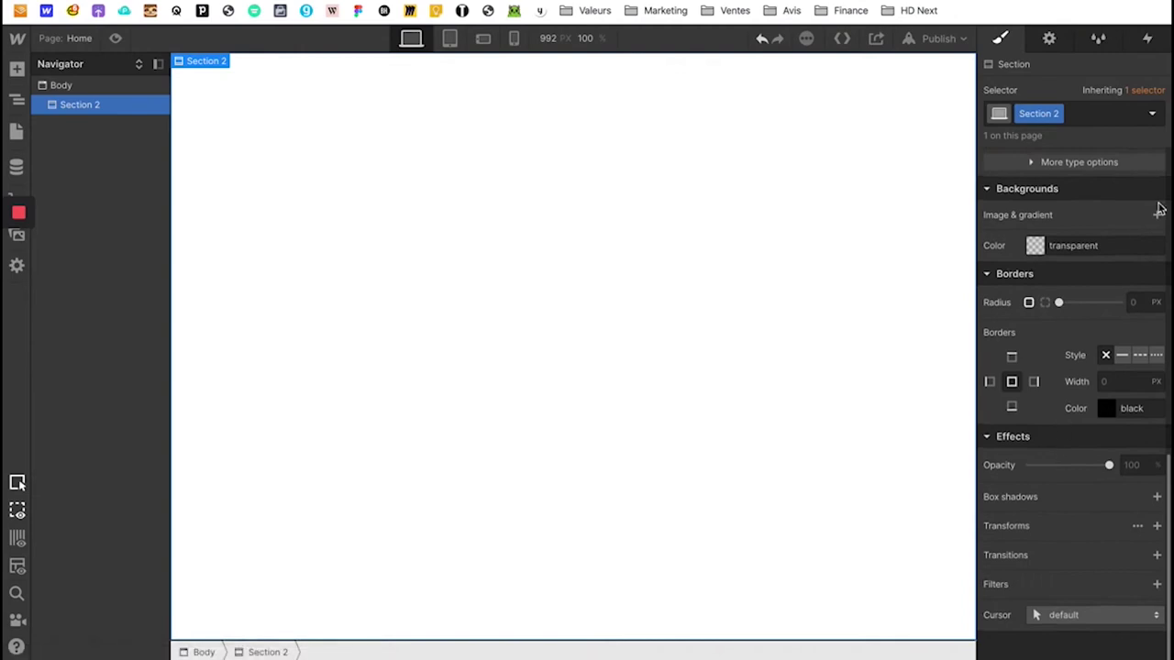
click(1158, 214)
click(1068, 364)
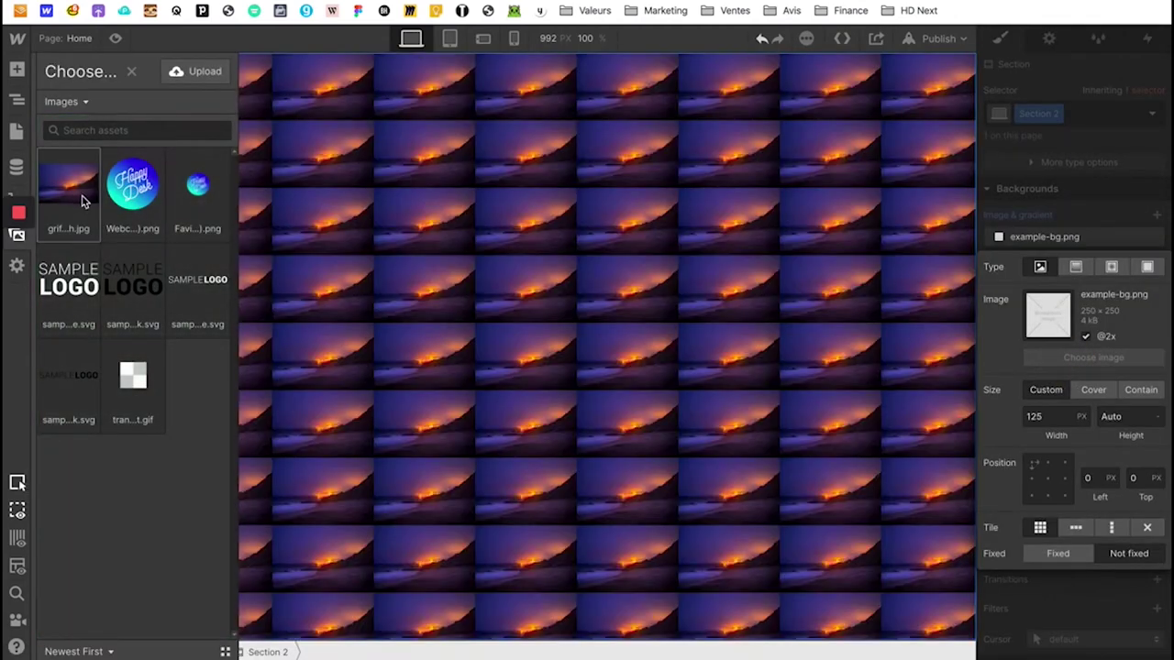
click(80, 194)
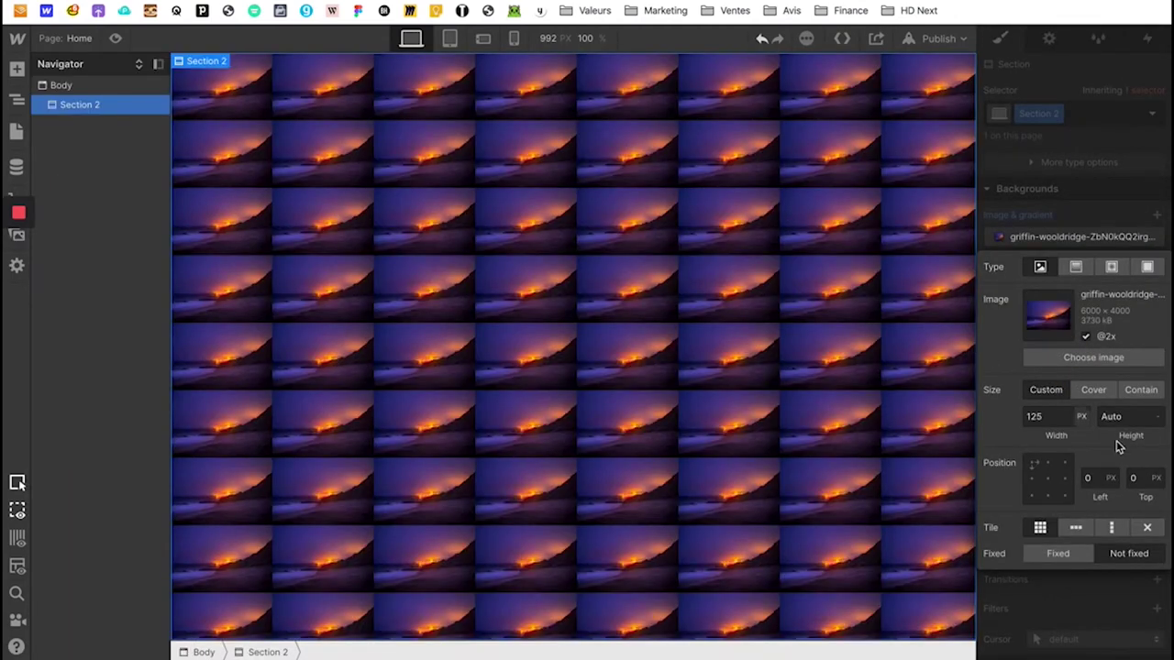
Compare the Custom, Cover and Contain sizes for the background image and apply Cover
click(1095, 391)
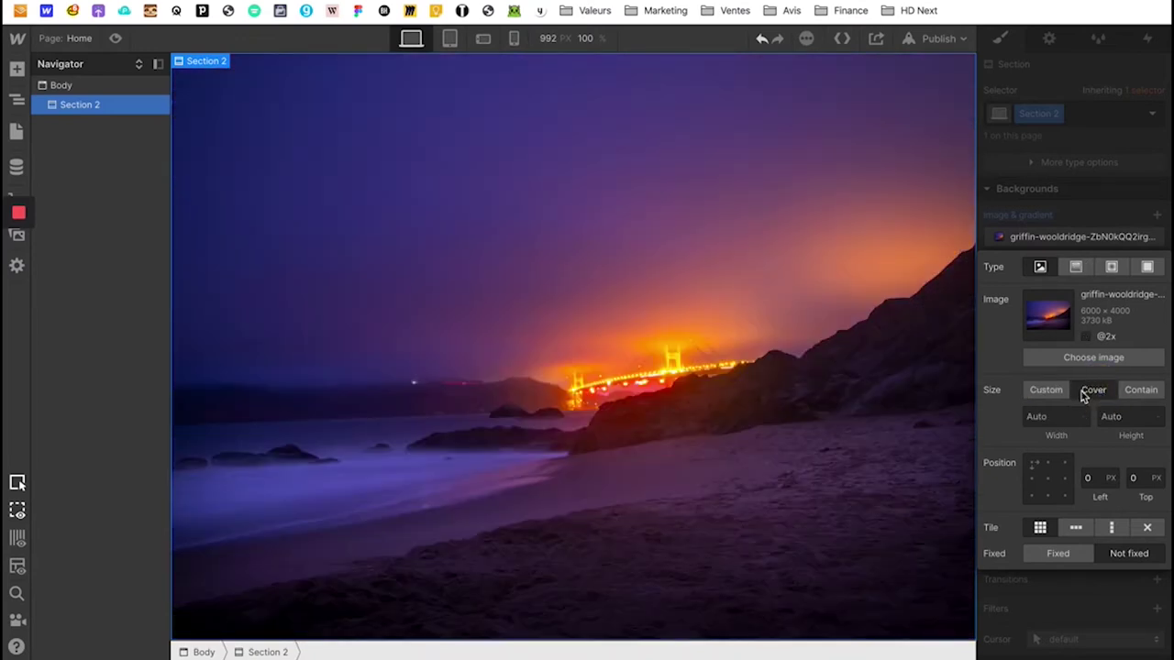
click(1041, 390)
click(1092, 394)
click(1141, 393)
click(1090, 393)
click(1061, 169)
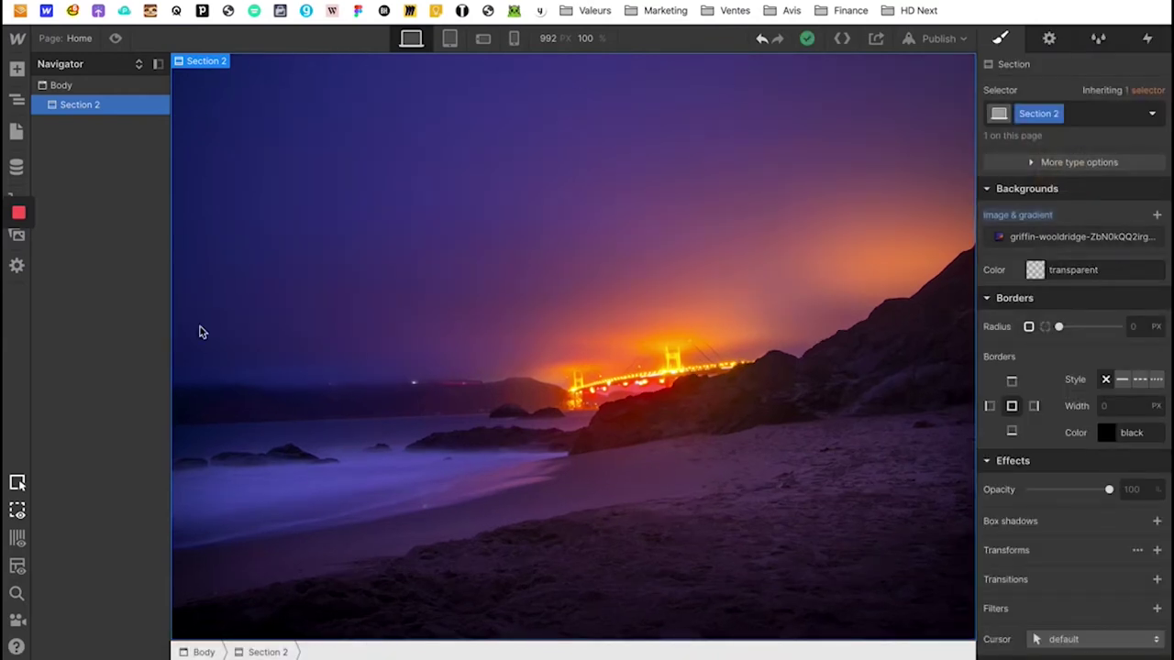
scroll(1134, 354, up, 5)
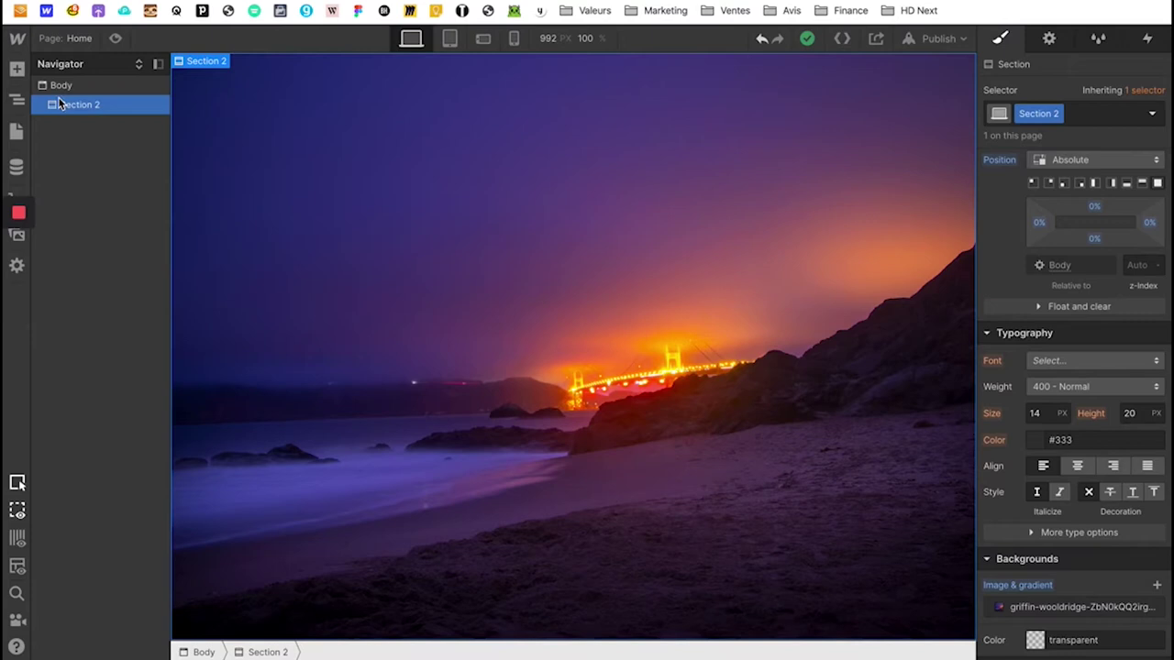
click(16, 69)
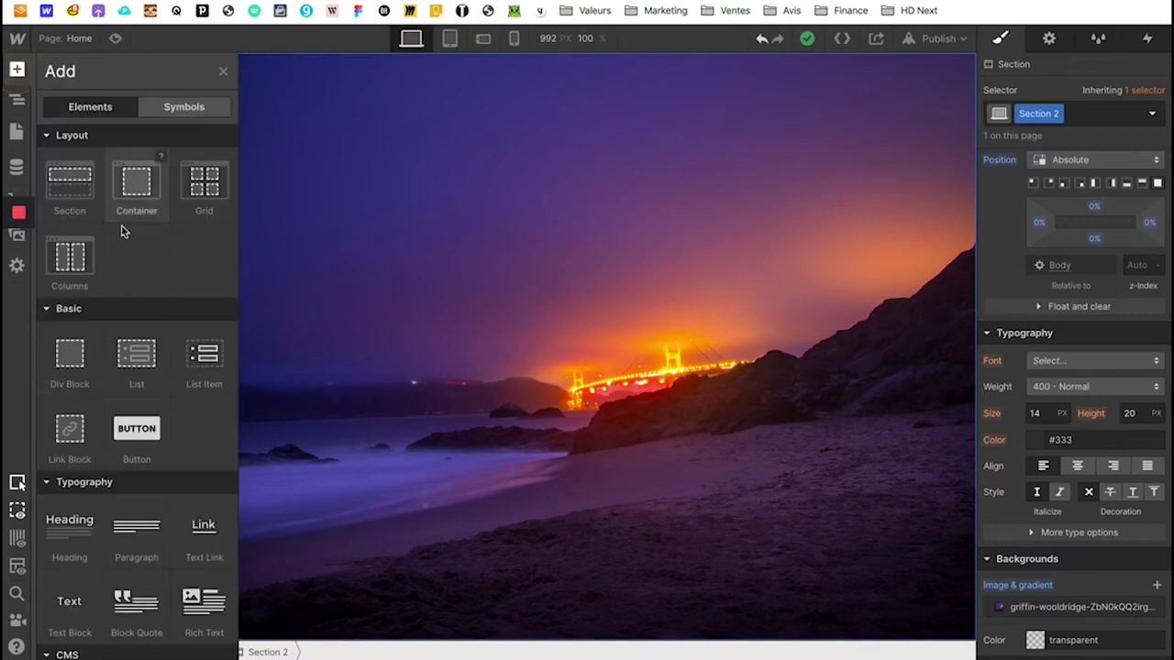
click(68, 358)
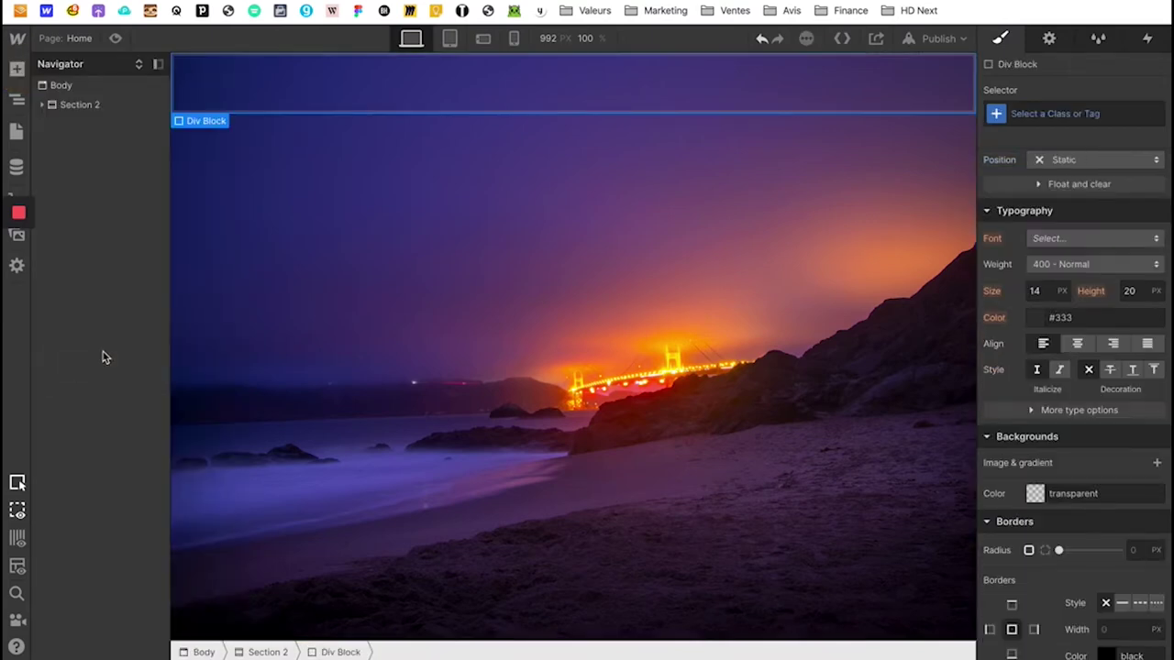
click(1093, 111)
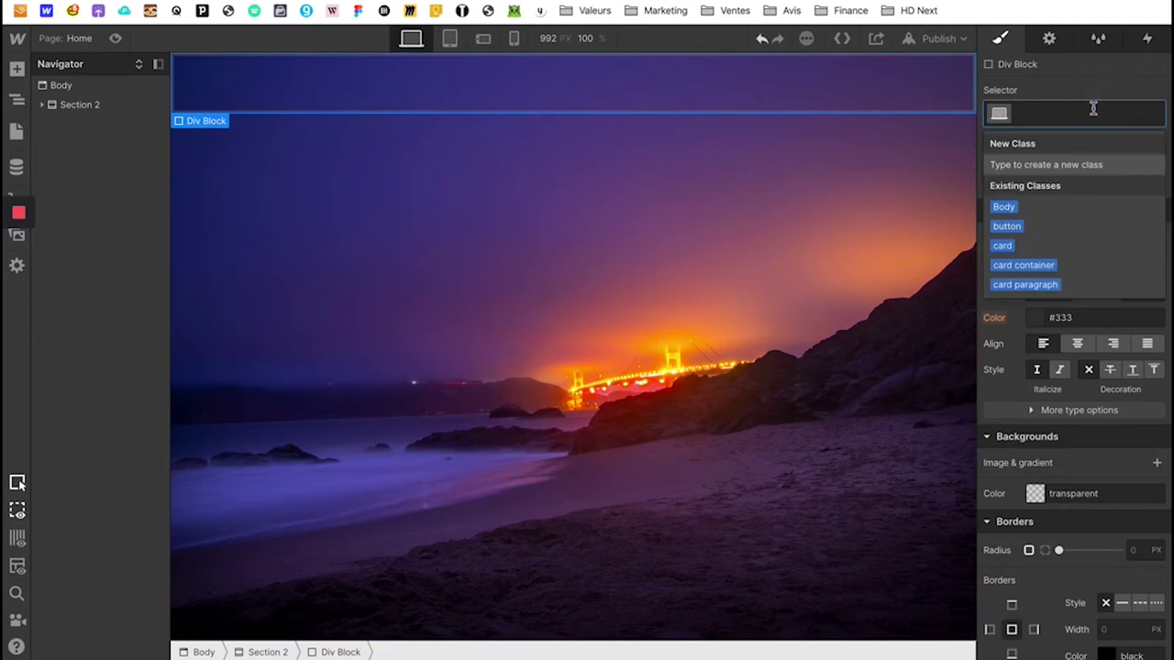
text(dia)
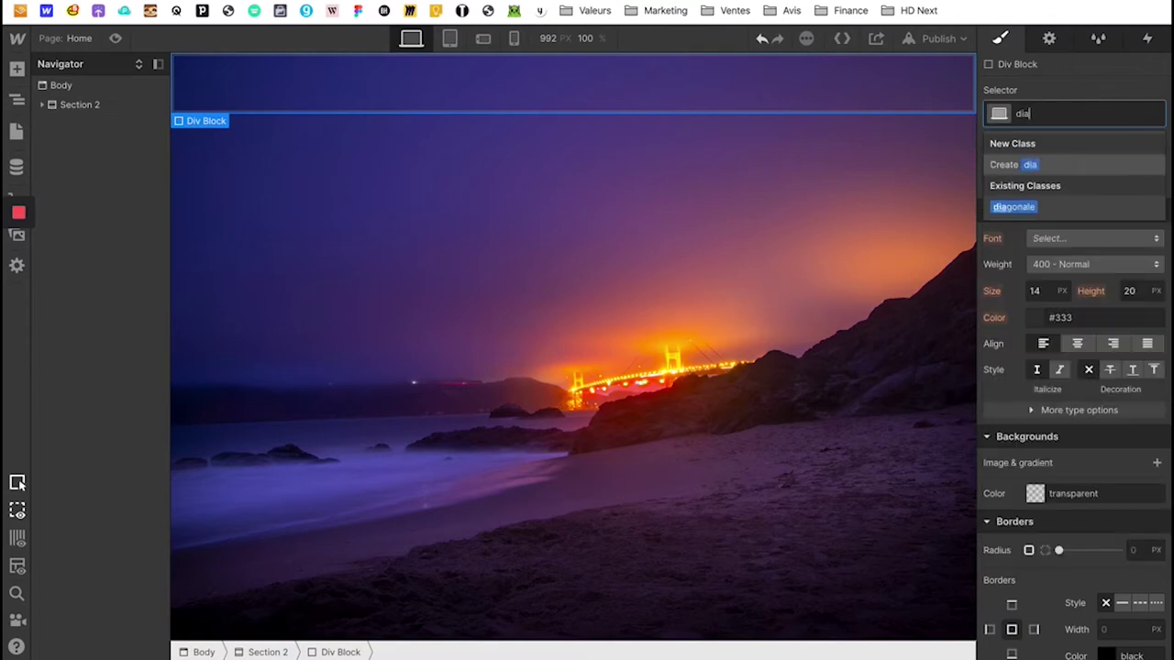
key(Down)
key(Return)
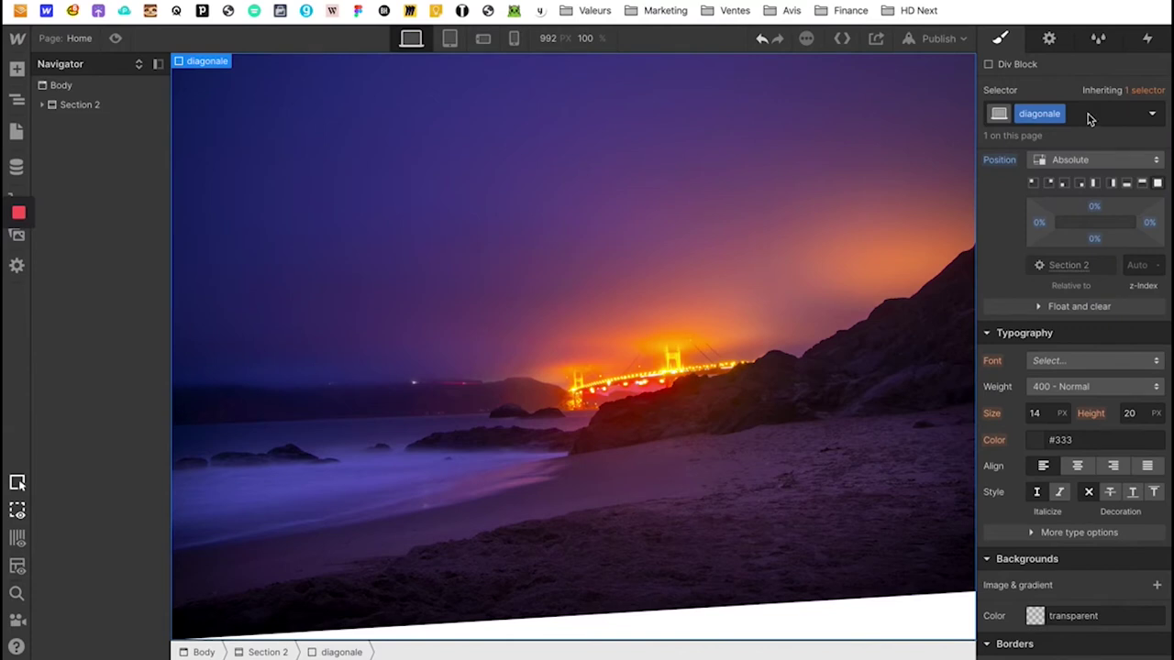
click(43, 104)
key(Delete)
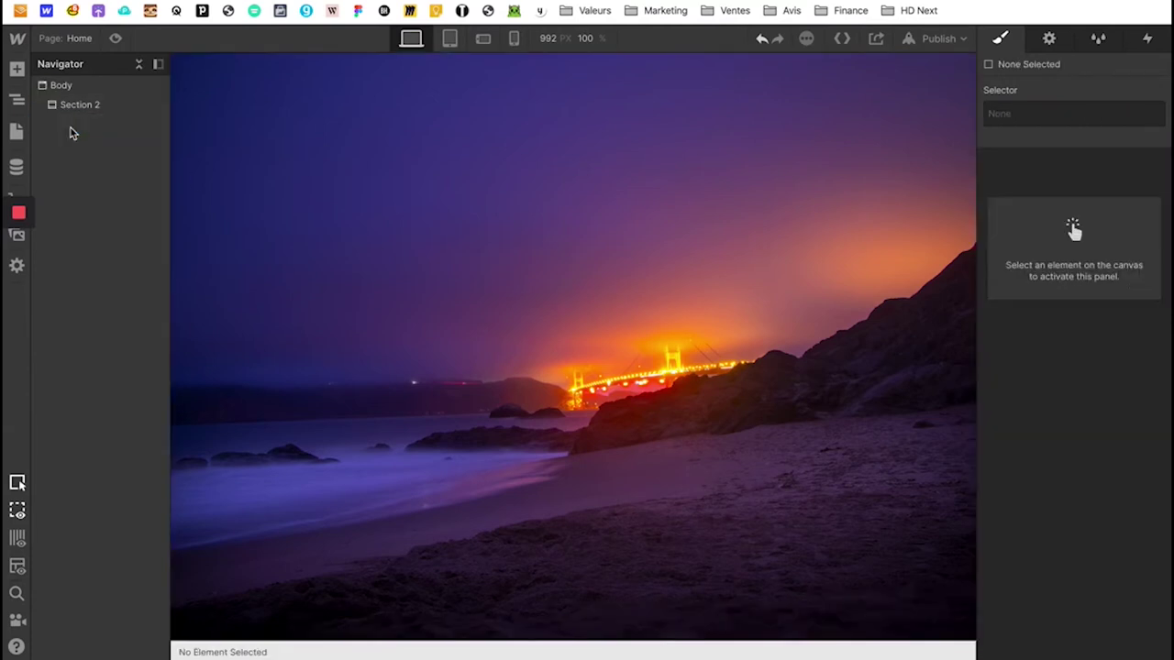
Add a div block inside Section 2 and give it the new class "diago"
click(135, 104)
click(17, 69)
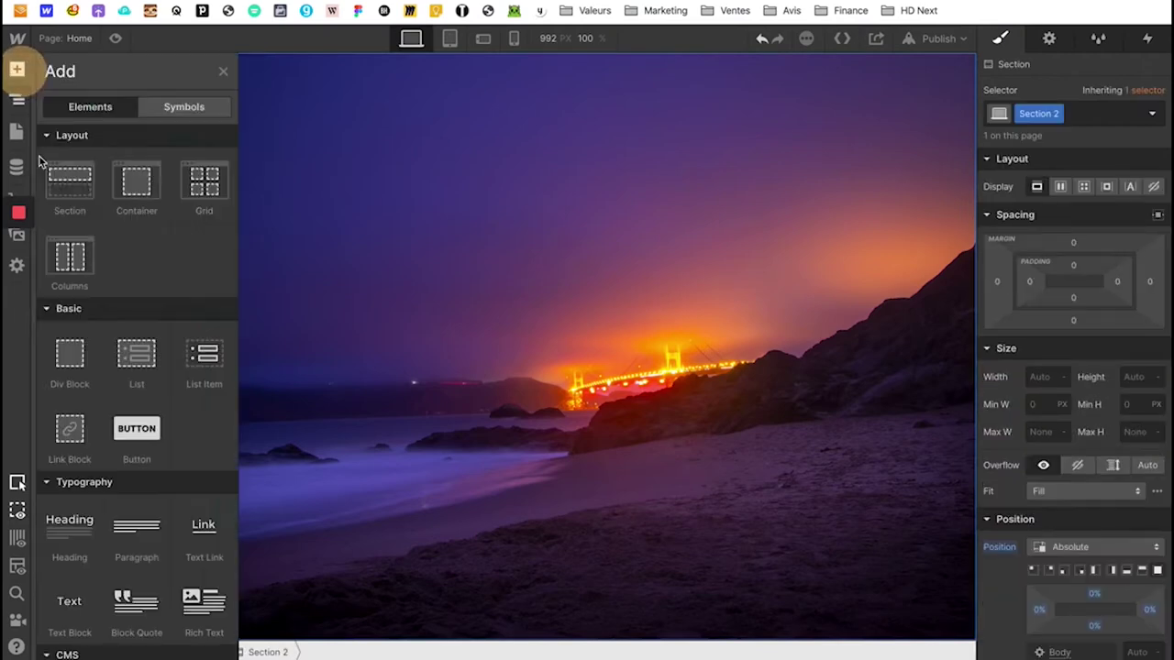
drag(71, 348, 464, 303)
click(1036, 117)
text(diago)
key(Return)
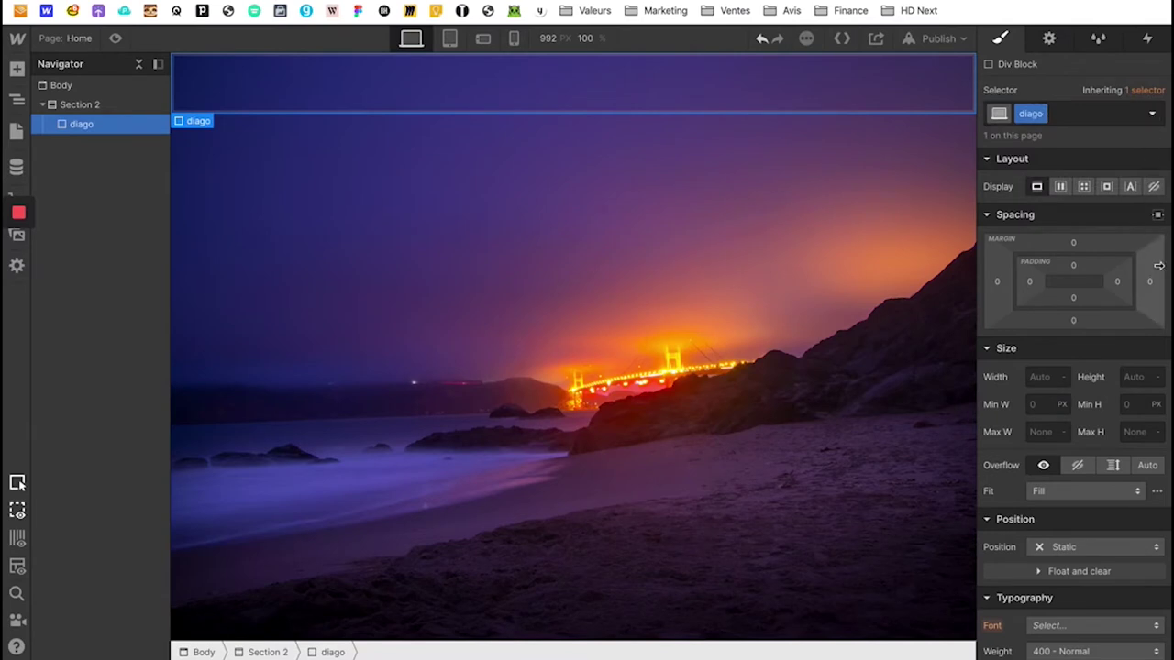
Set the diago div block's position to Absolute and stretch it over the whole section with 0% on all sides
scroll(1079, 397, down, 5)
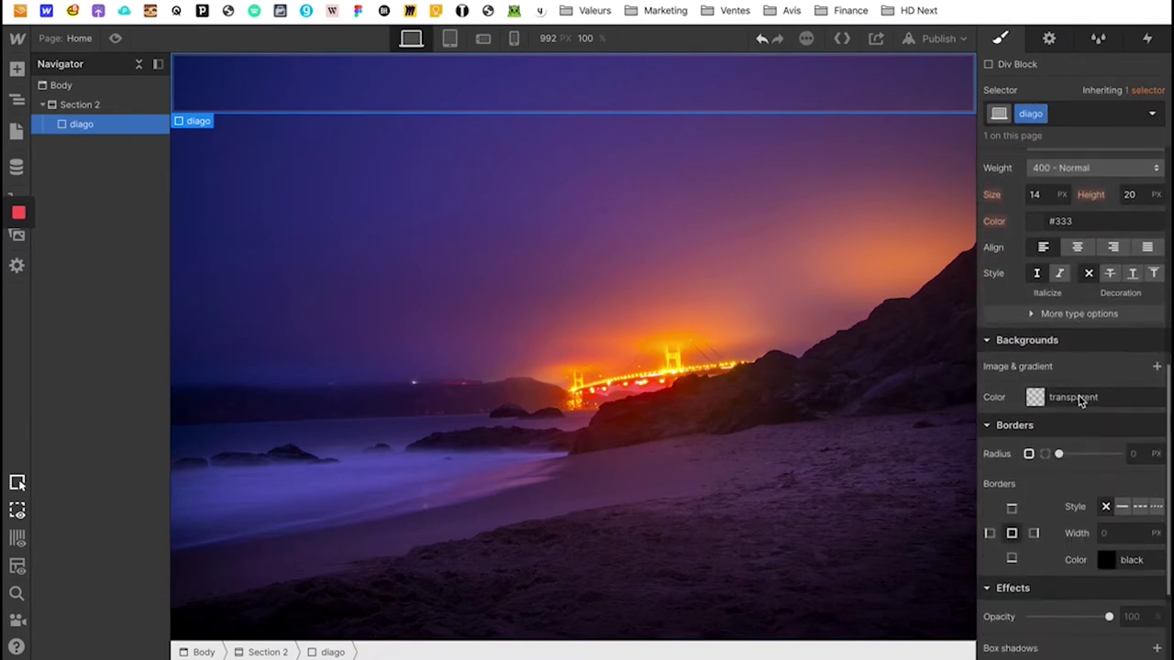
scroll(1076, 409, up, 5)
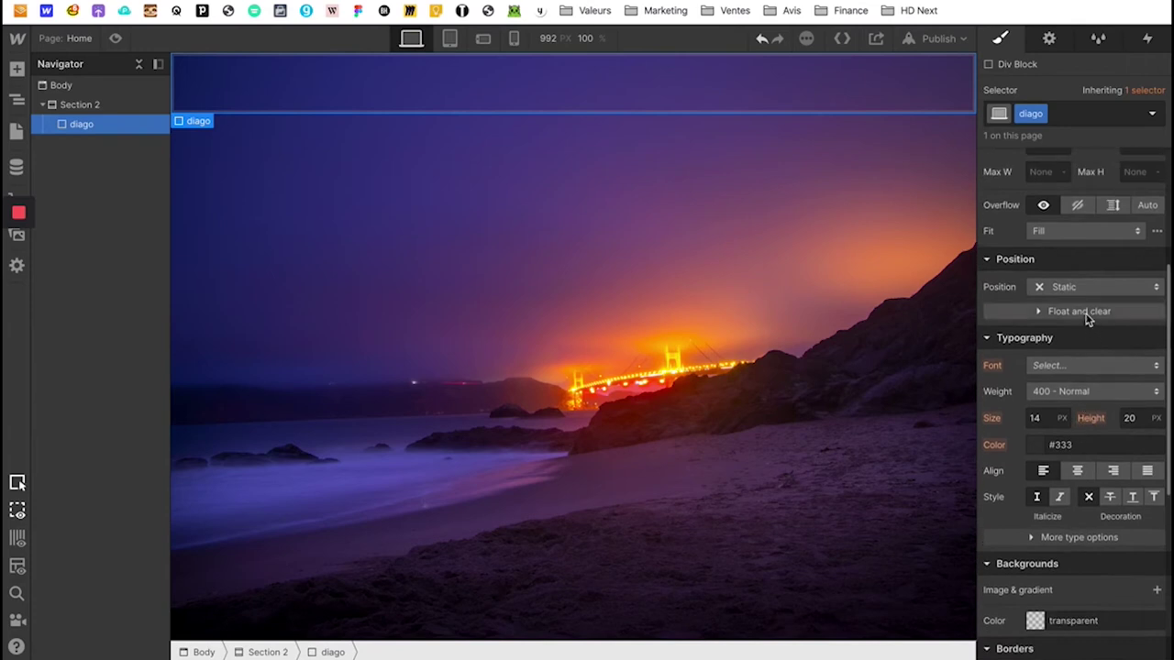
click(1069, 288)
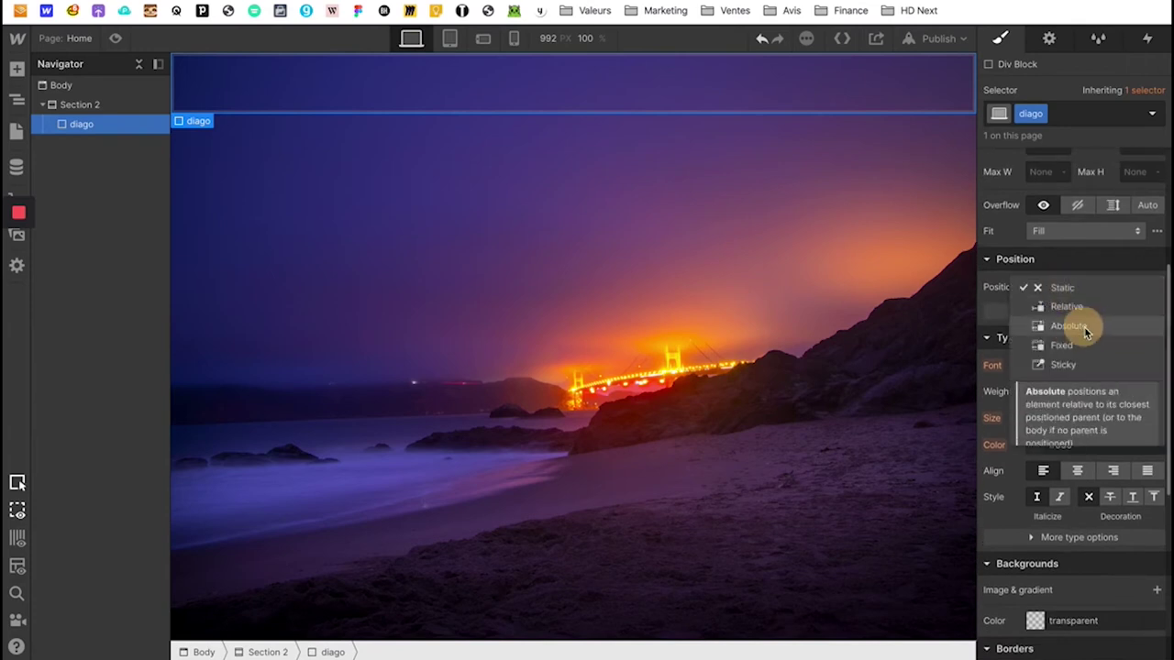
click(1084, 327)
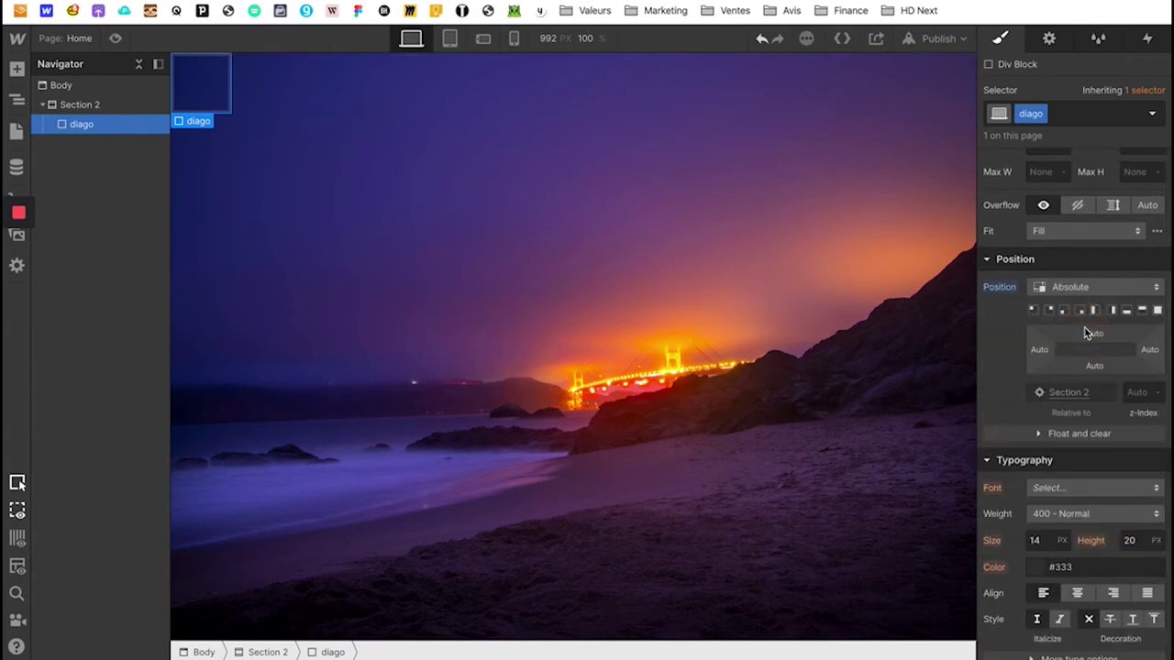
click(1157, 311)
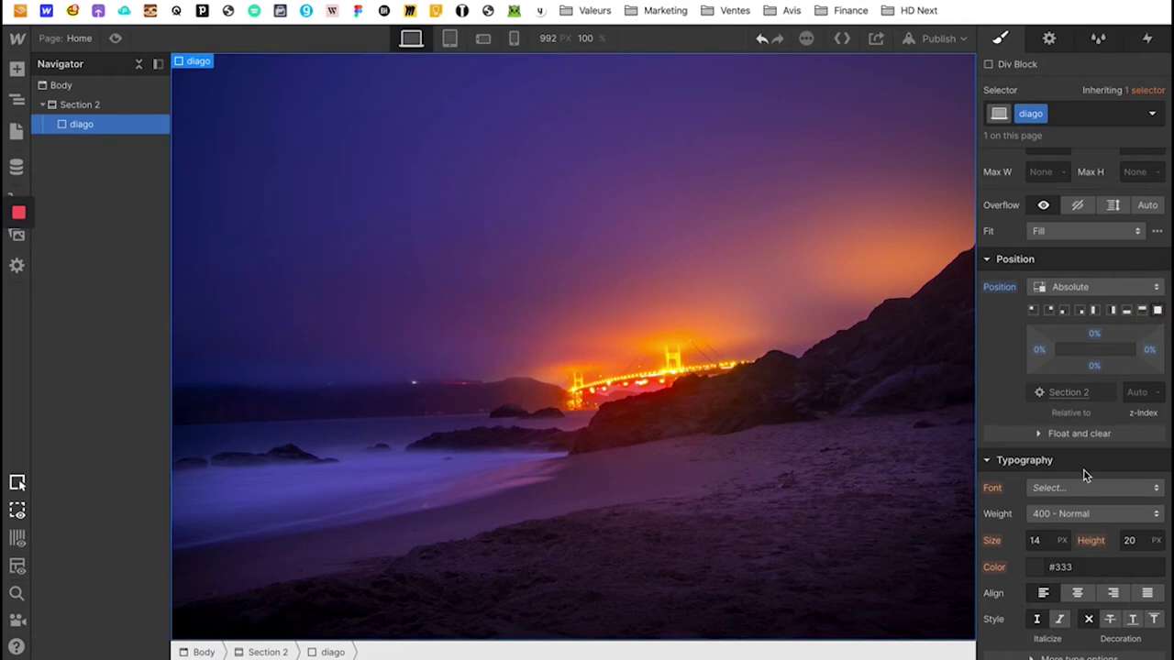
Give the diago div block a solid bottom border in white
scroll(1085, 475, down, 3)
scroll(1084, 475, down, 3)
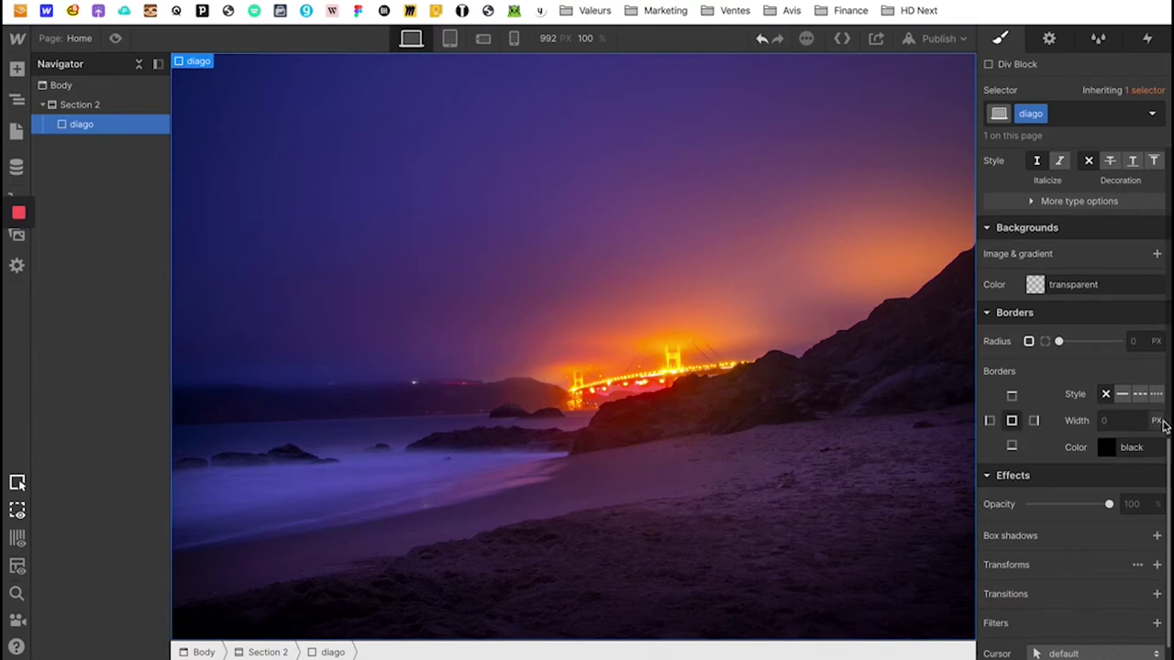
click(989, 315)
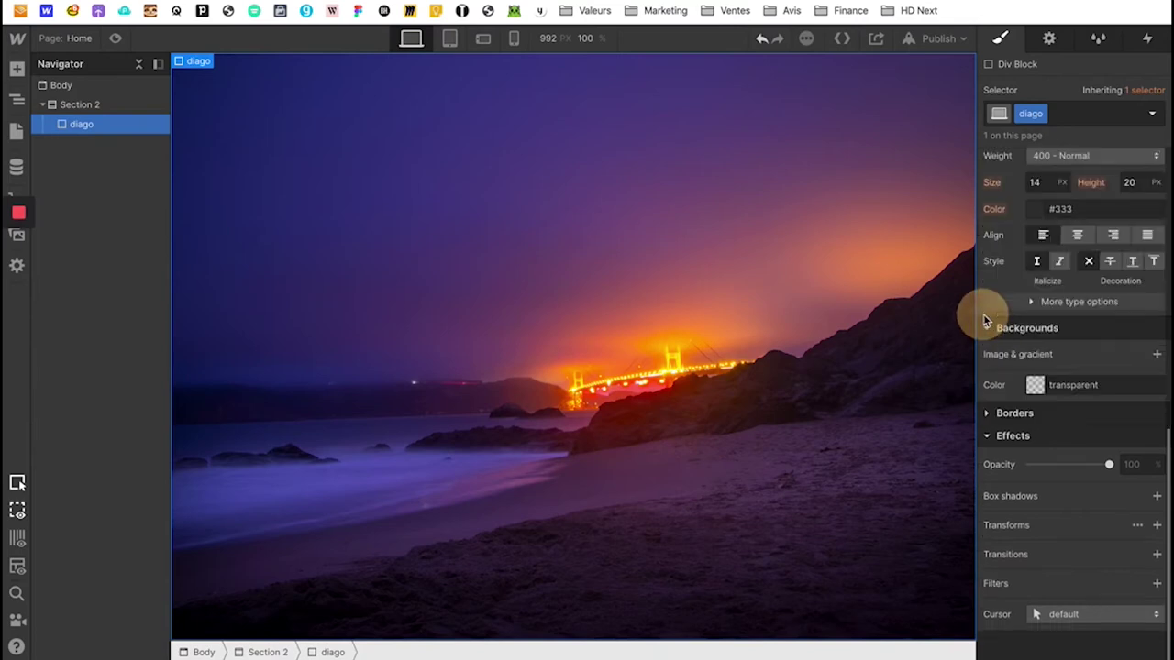
click(990, 414)
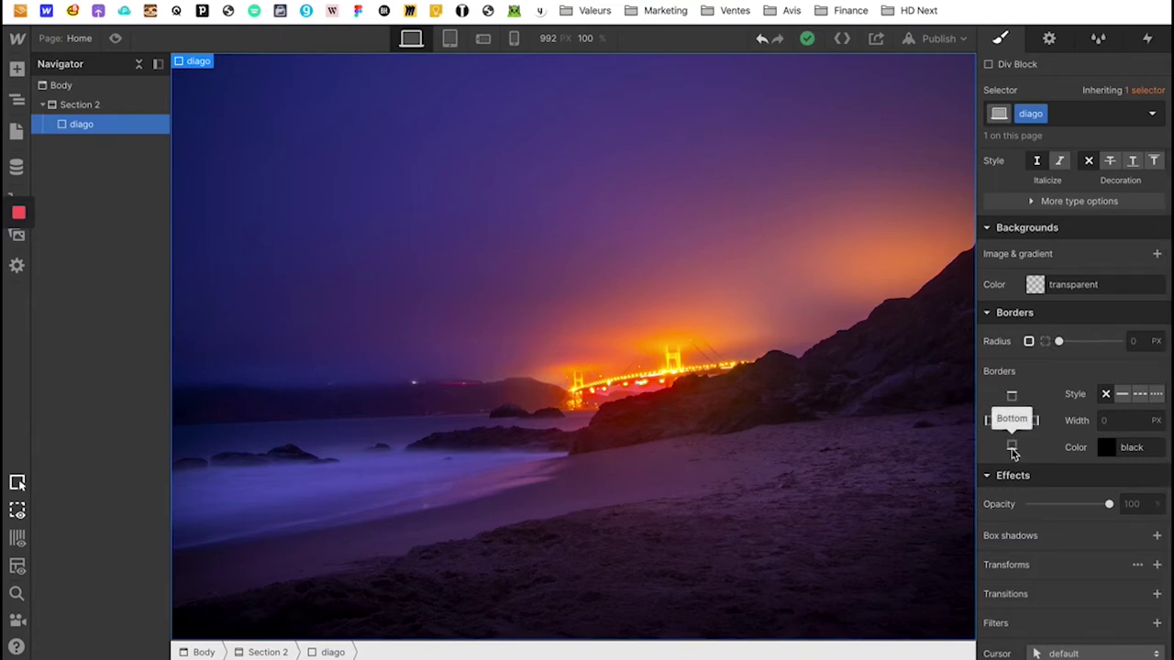
click(1107, 447)
click(1016, 395)
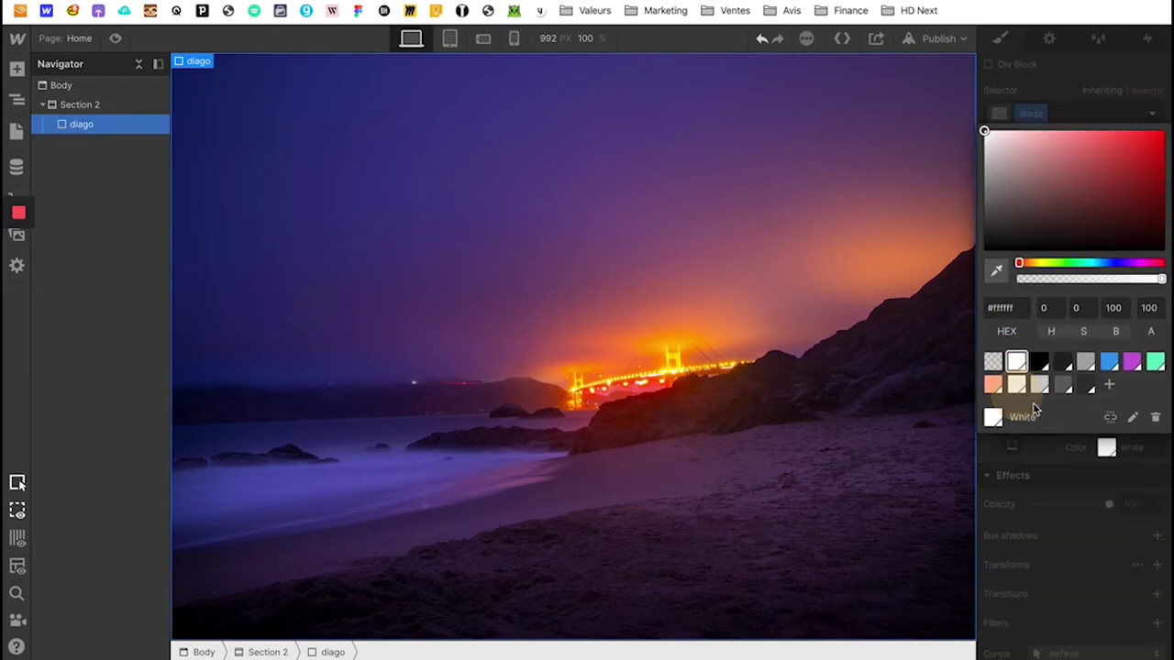
click(1102, 471)
Set the bottom border's width to 1 VW
click(1121, 419)
text(1)
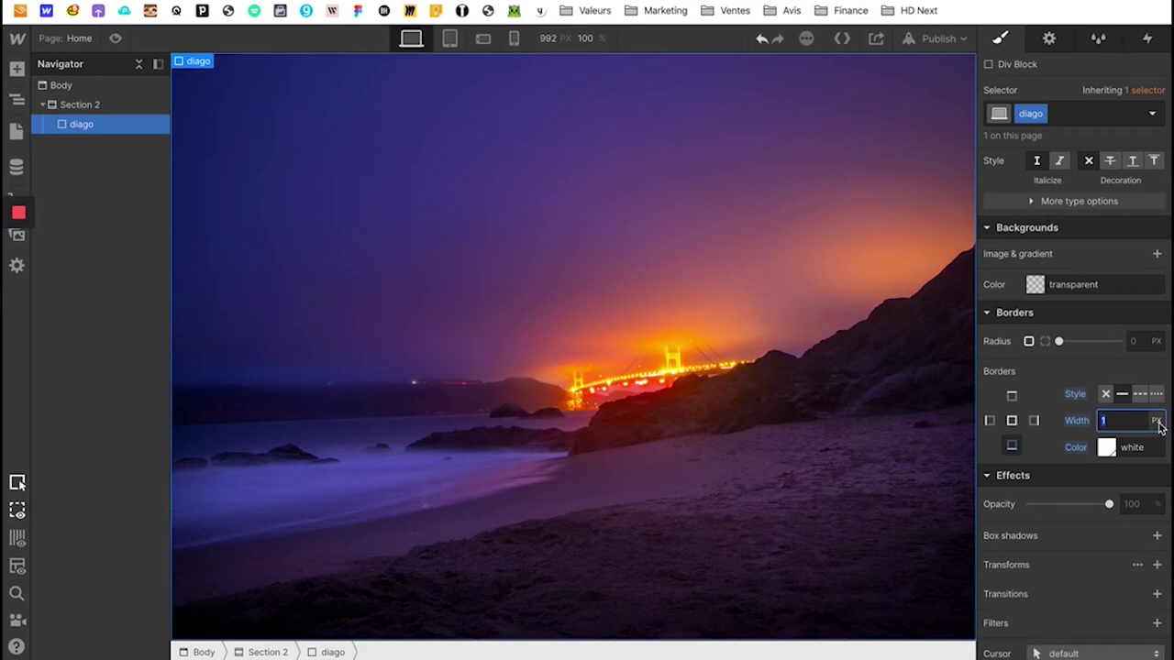
click(1157, 421)
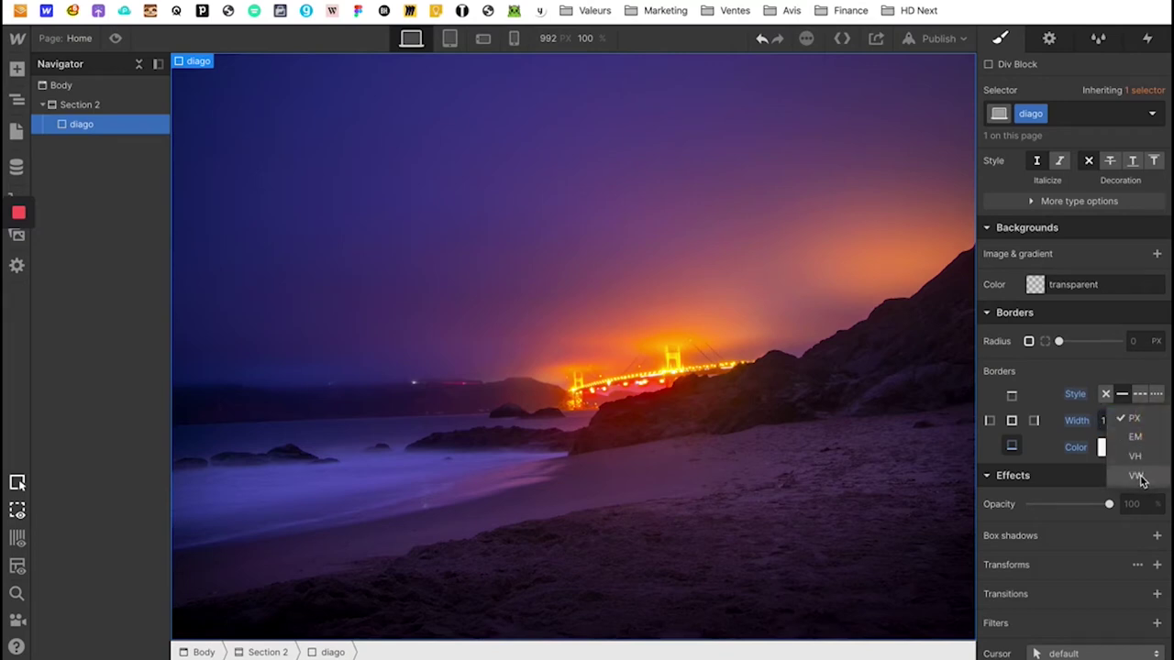
click(1136, 478)
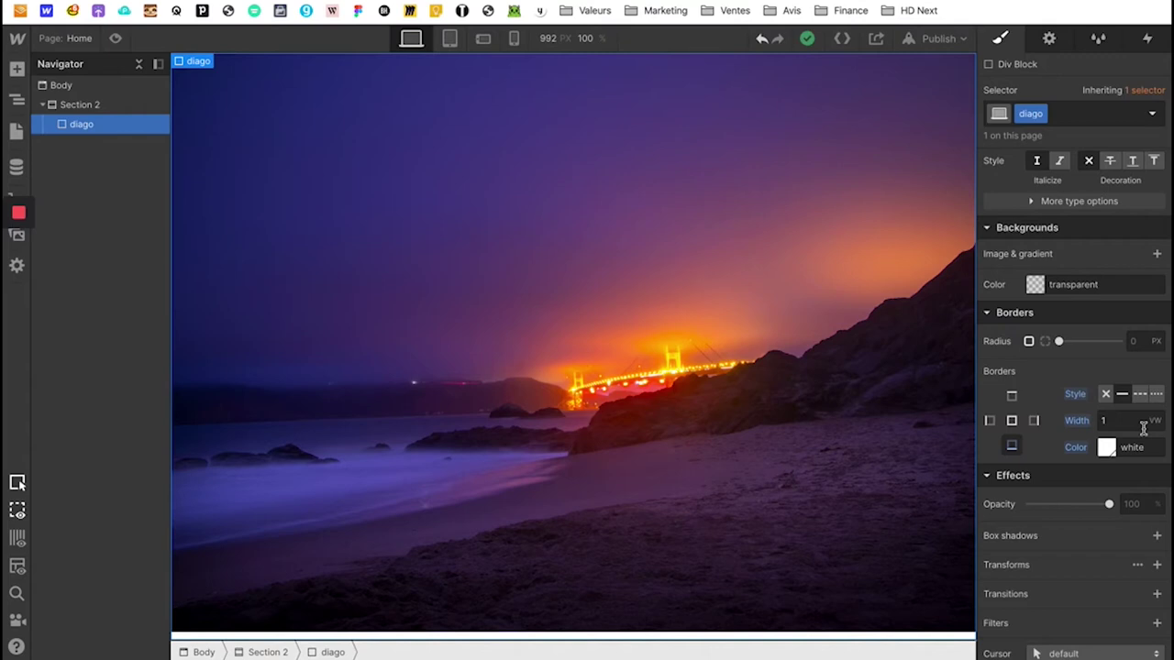
Increase the bottom border's width to 10 VW, keeping VW as the unit
click(1151, 423)
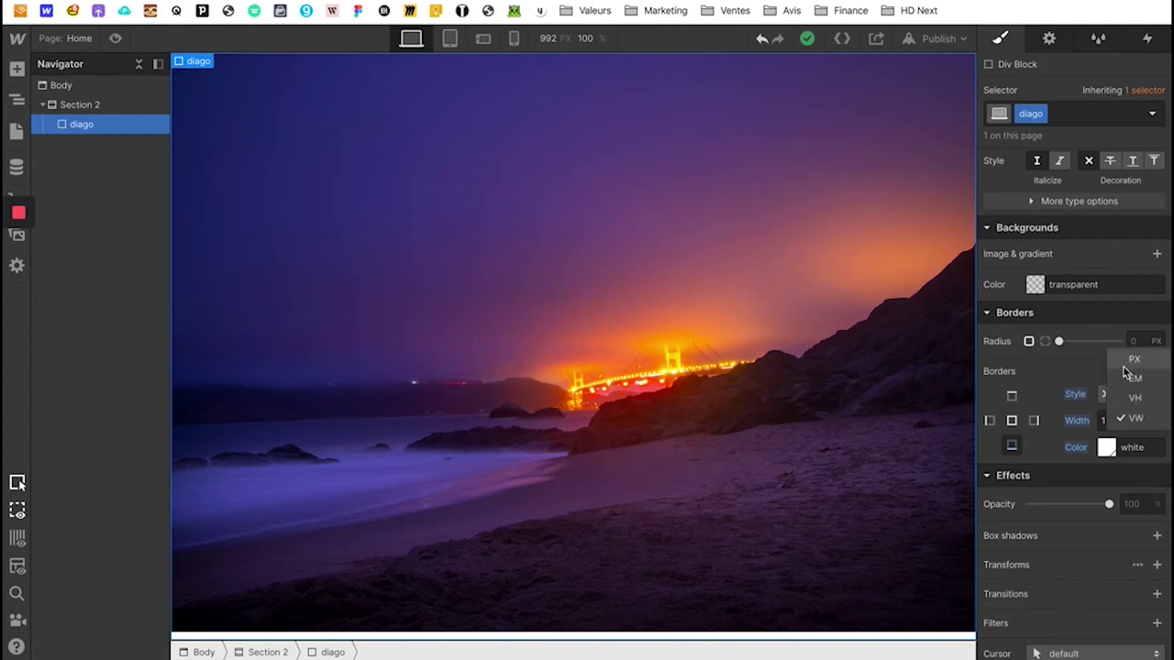
click(1137, 420)
click(1126, 421)
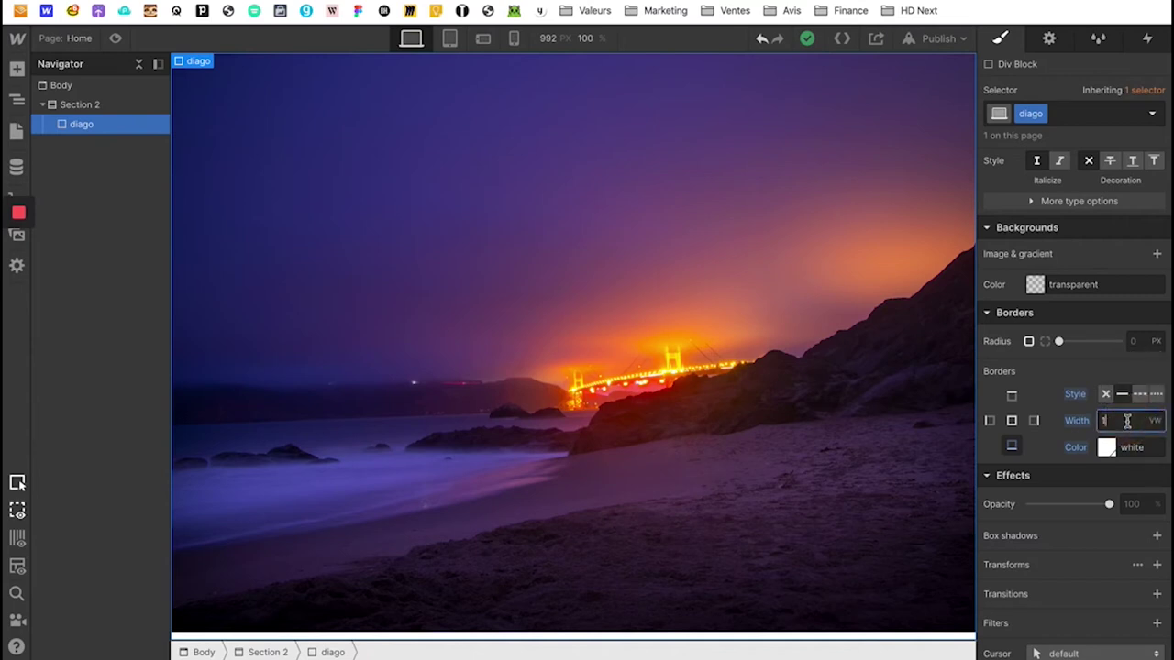
key(BackSpace)
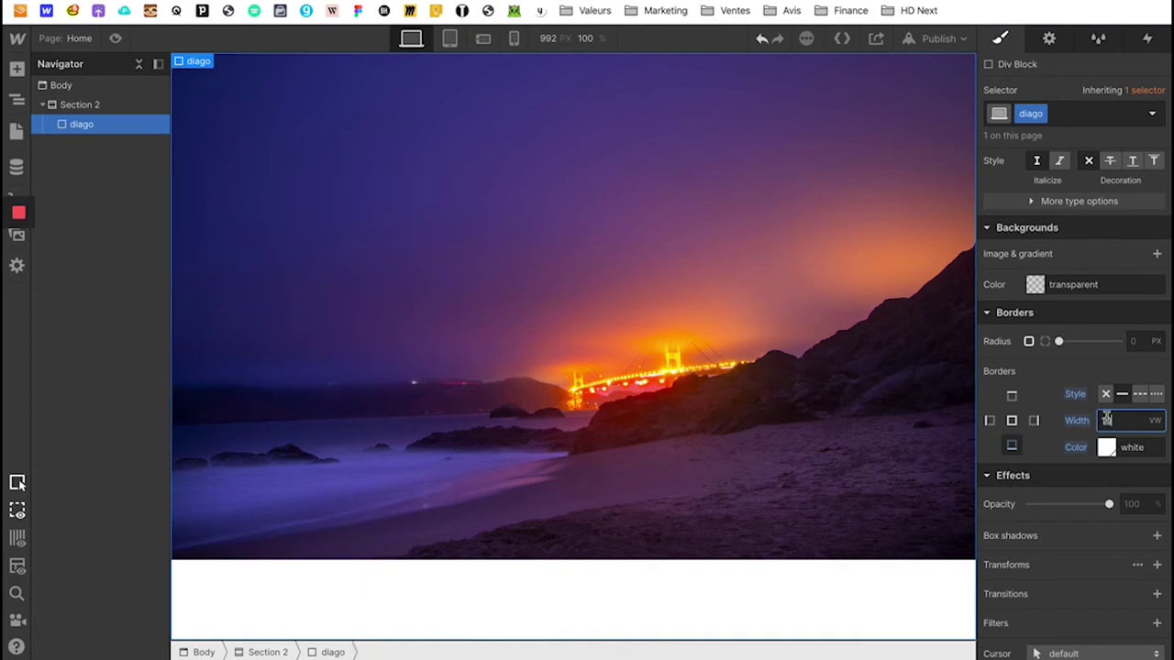
Give the diago div block a solid left border with a width of 100 PX
click(989, 421)
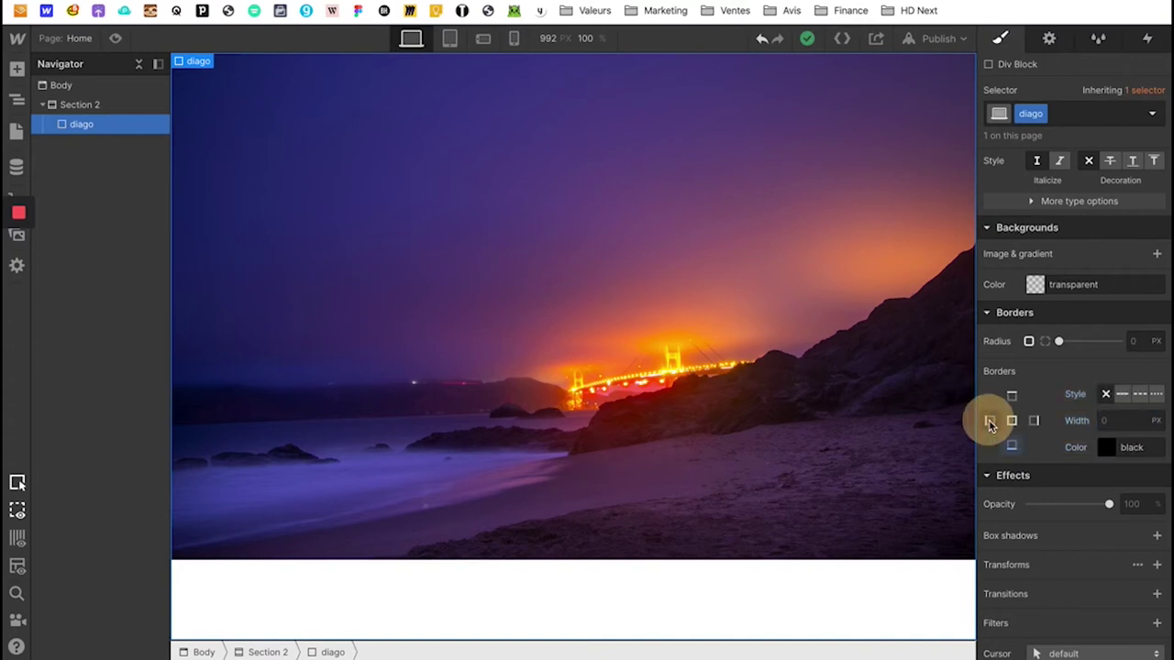
drag(169, 568, 171, 566)
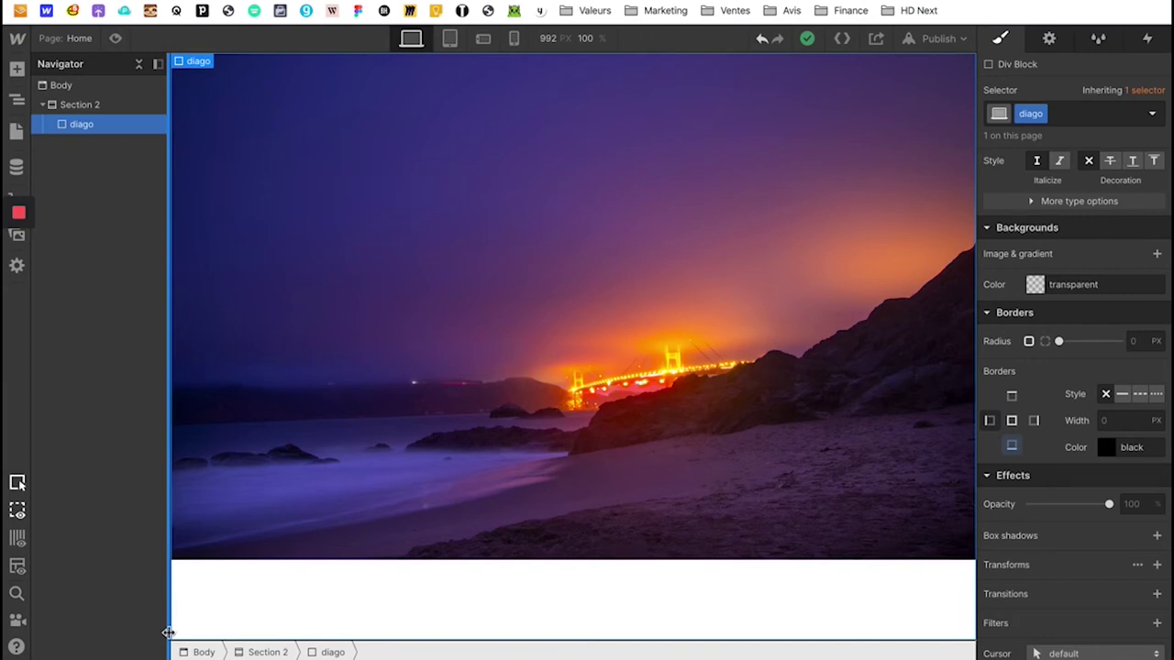
drag(169, 633, 172, 633)
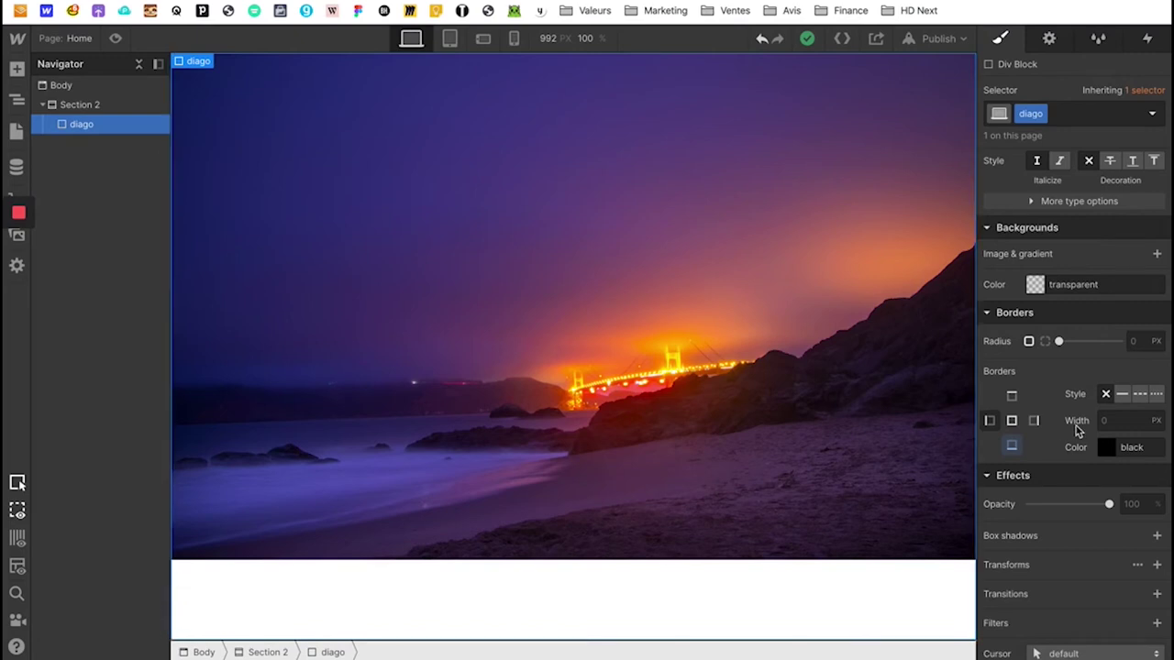
click(1124, 421)
key(Return)
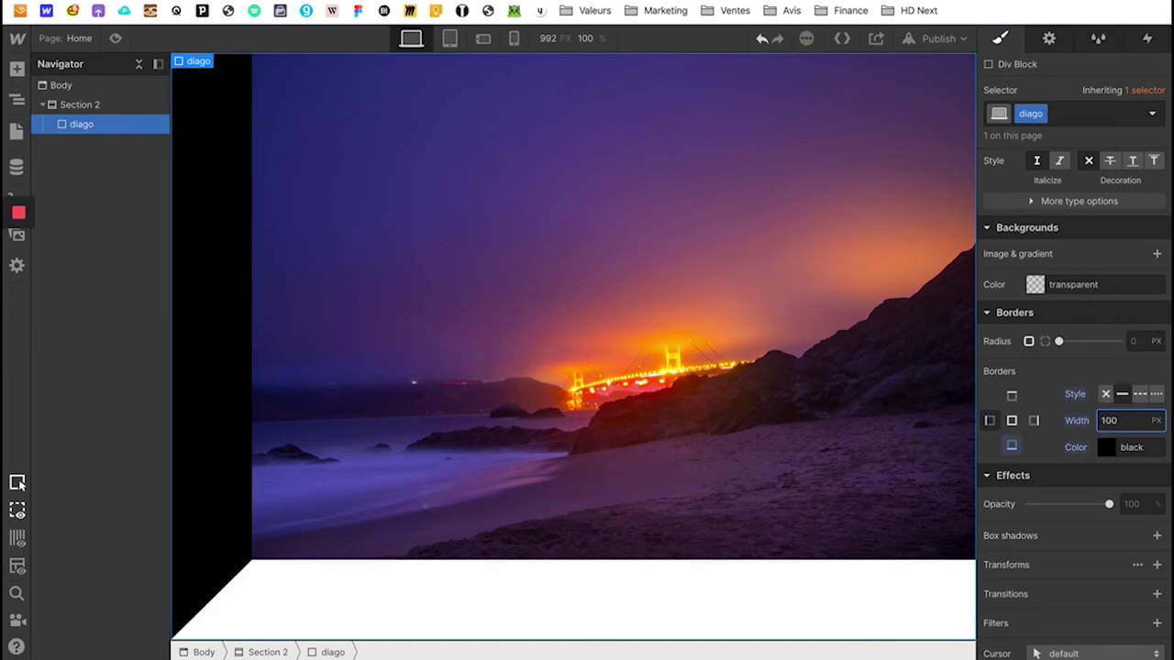
Set the left border's color to the transparent swatch
click(1106, 446)
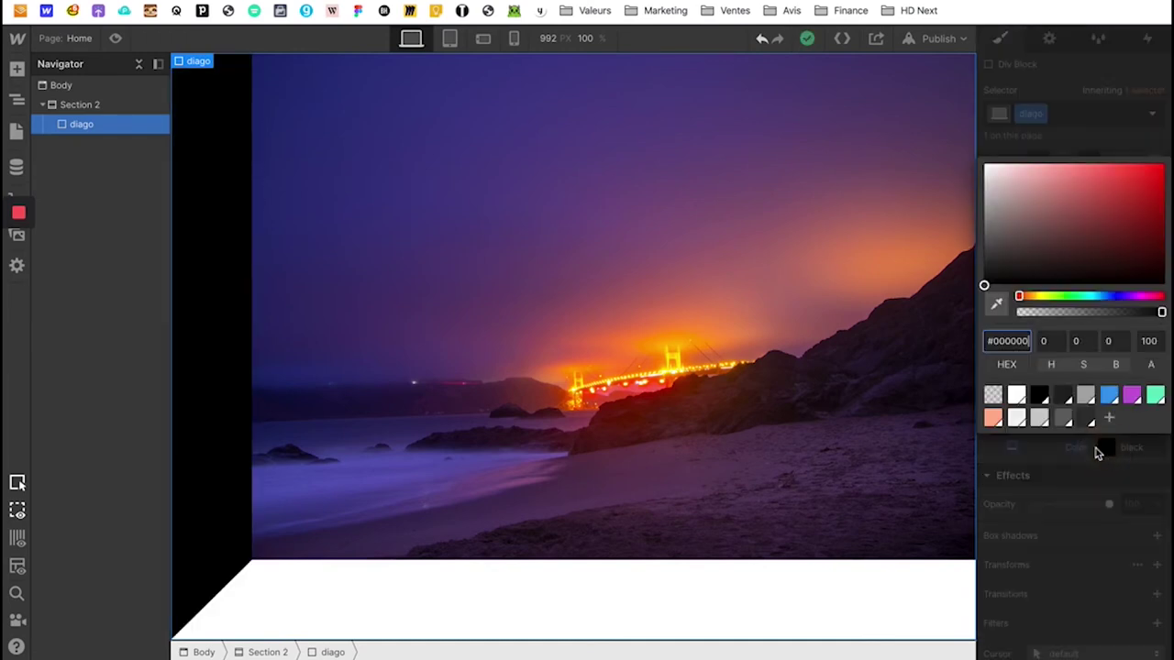
click(993, 397)
click(1052, 490)
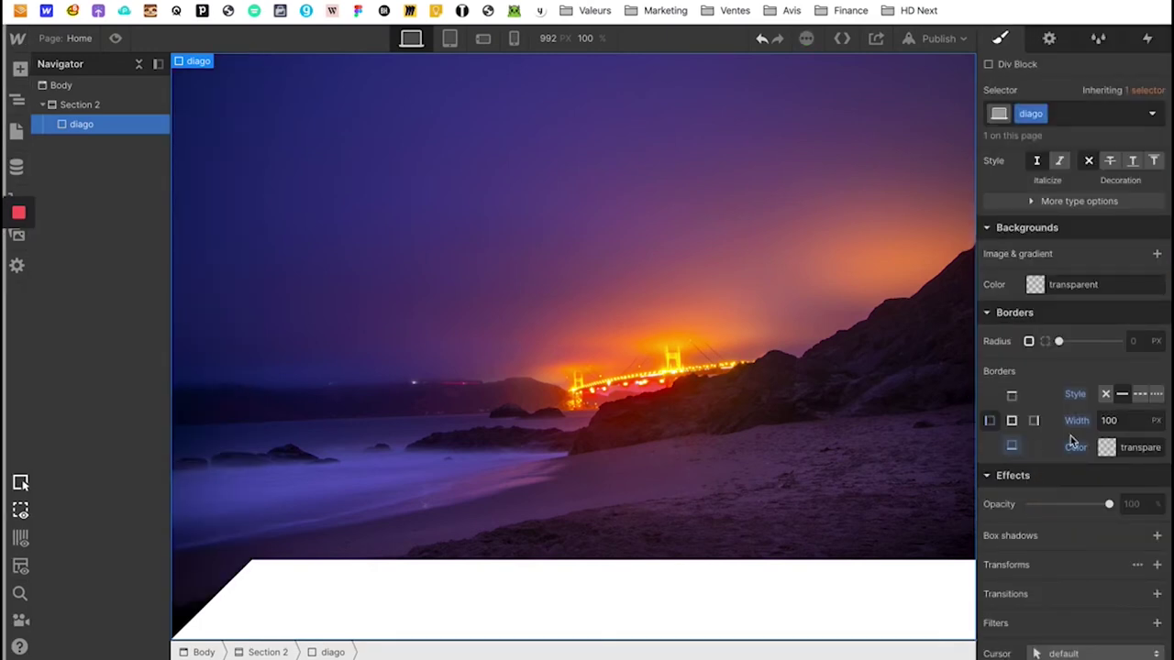
Try widening the left border gradually in 1 PX increments, and return its width to 100 PX
click(990, 422)
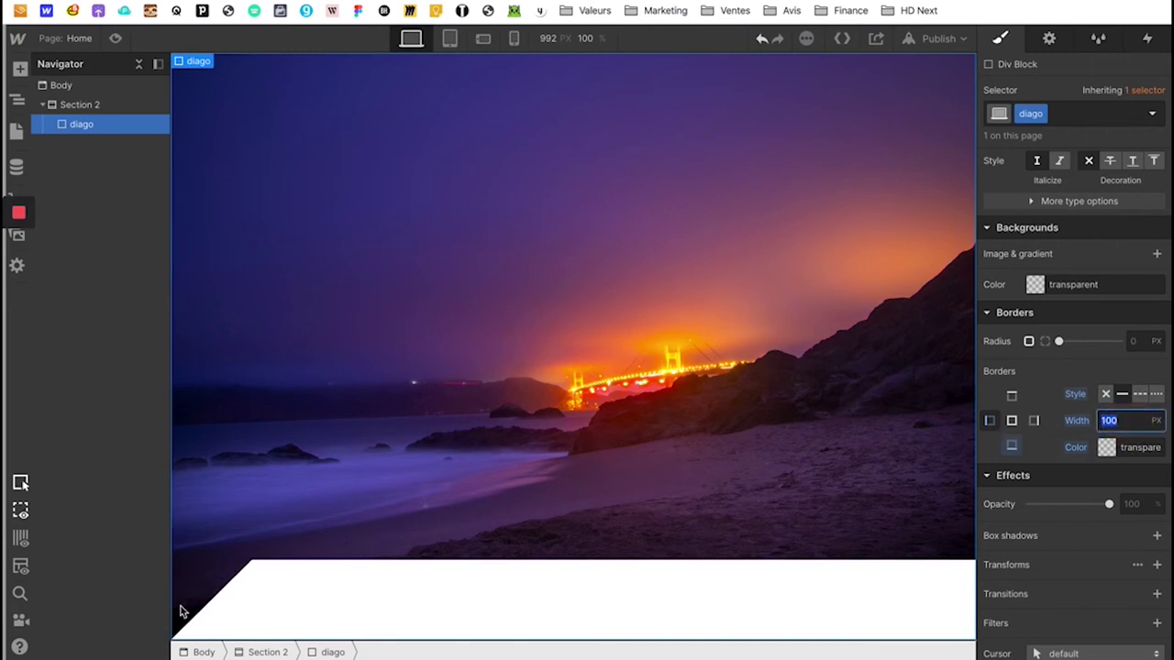
key(Up)
key(Up)
key(Up)
key(Up)
key(Up)
key(Up)
key(Up)
key(Up)
key(Up)
key(Up)
key(Up)
key(Up)
key(Up)
key(Up)
key(Up)
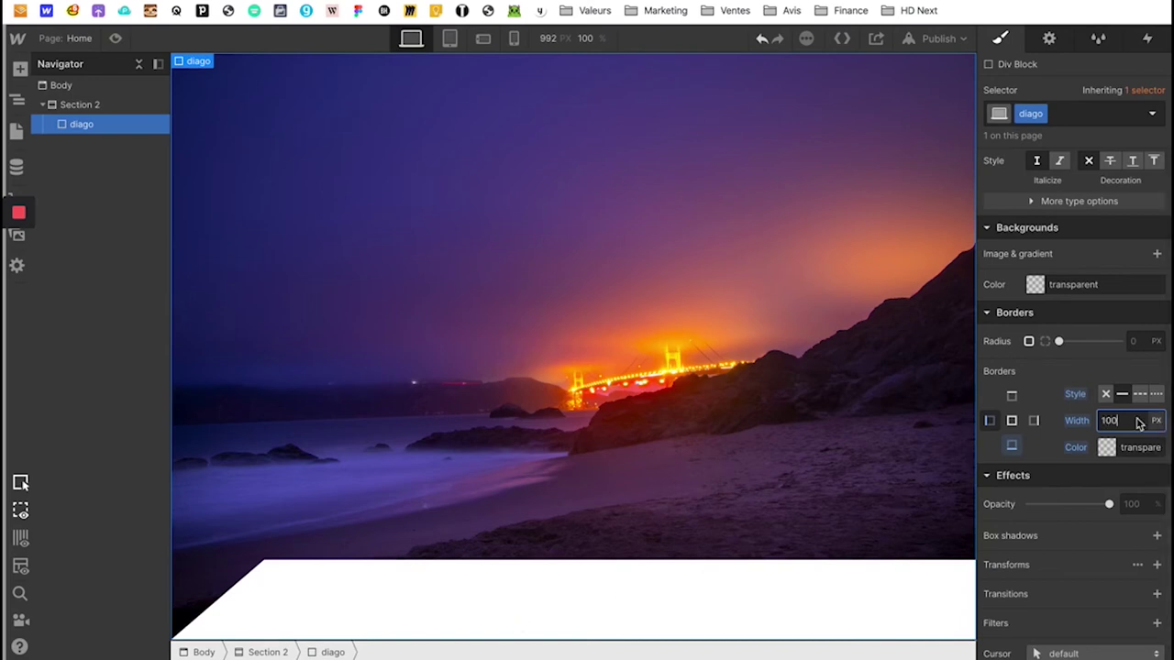
click(1050, 367)
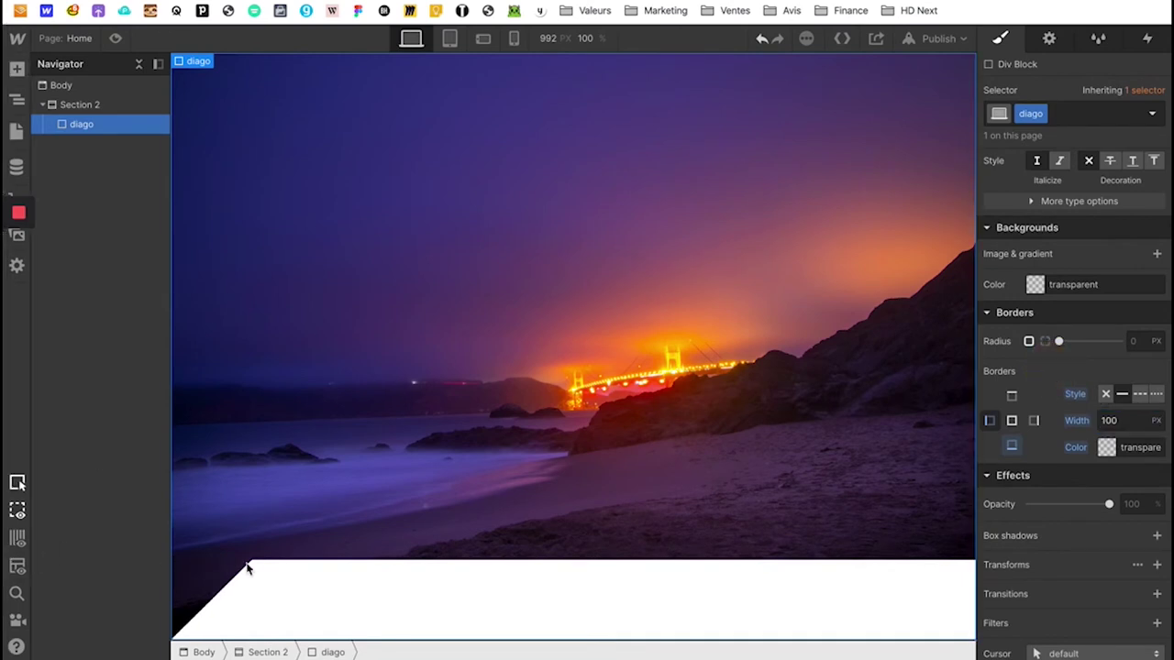
Change the unit of the left border's width to VW, making it 100 VW
click(1155, 420)
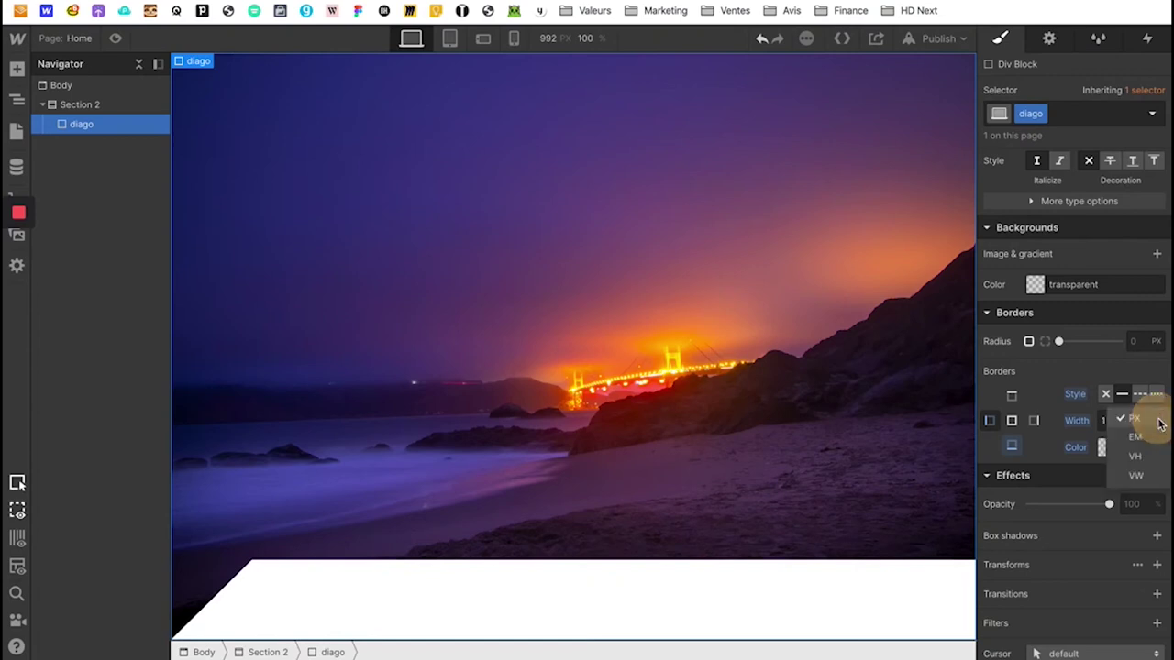
click(1137, 477)
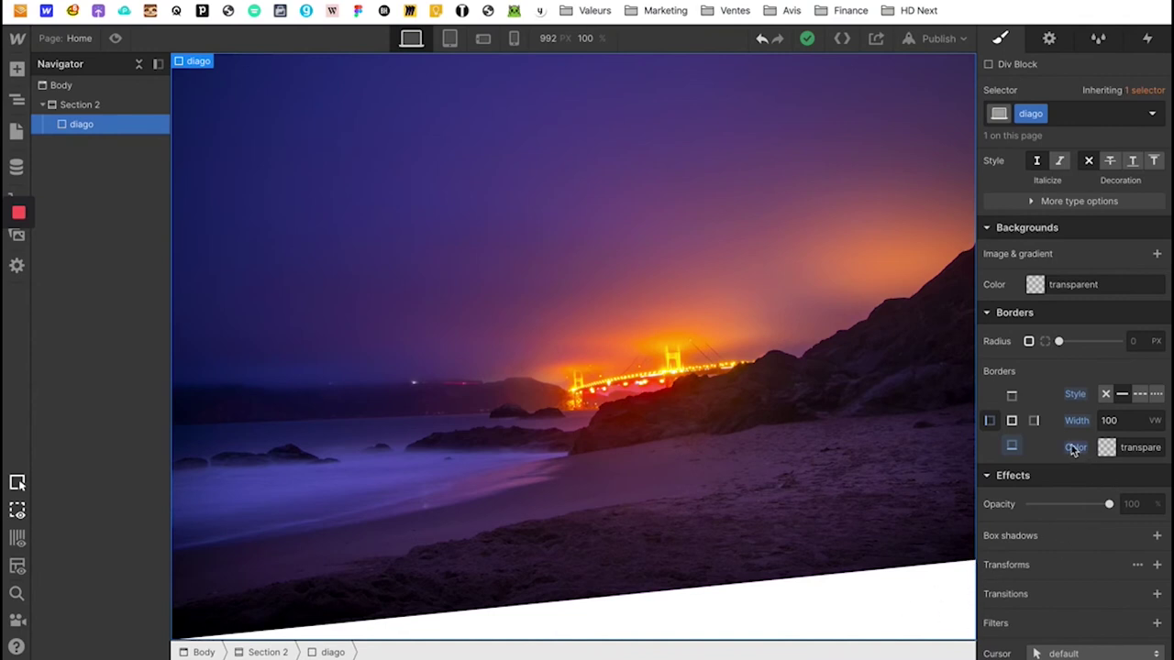
Try the purple Brand Color 2 on the left border, and restore its transparent color
click(1106, 449)
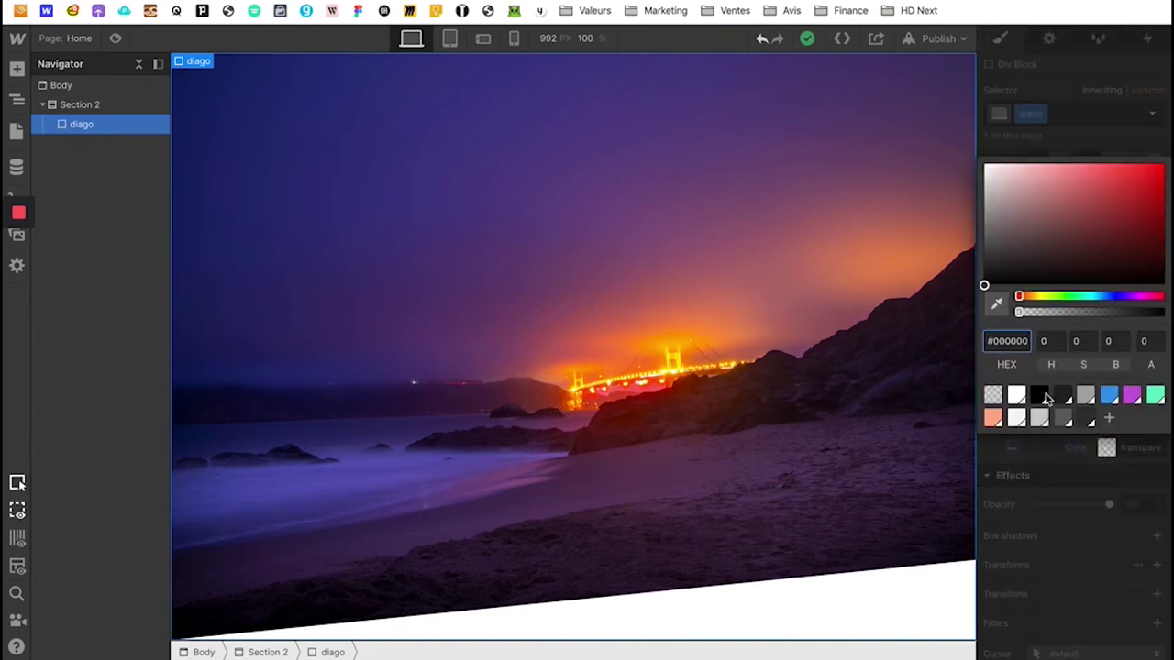
click(1132, 395)
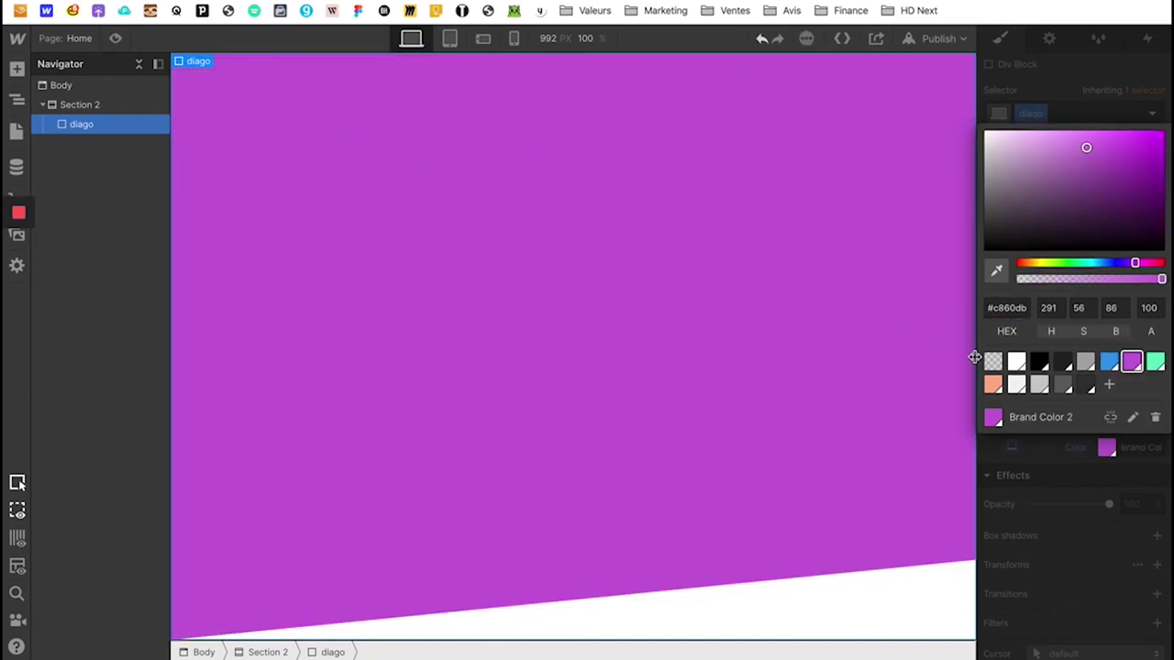
click(992, 363)
click(1050, 550)
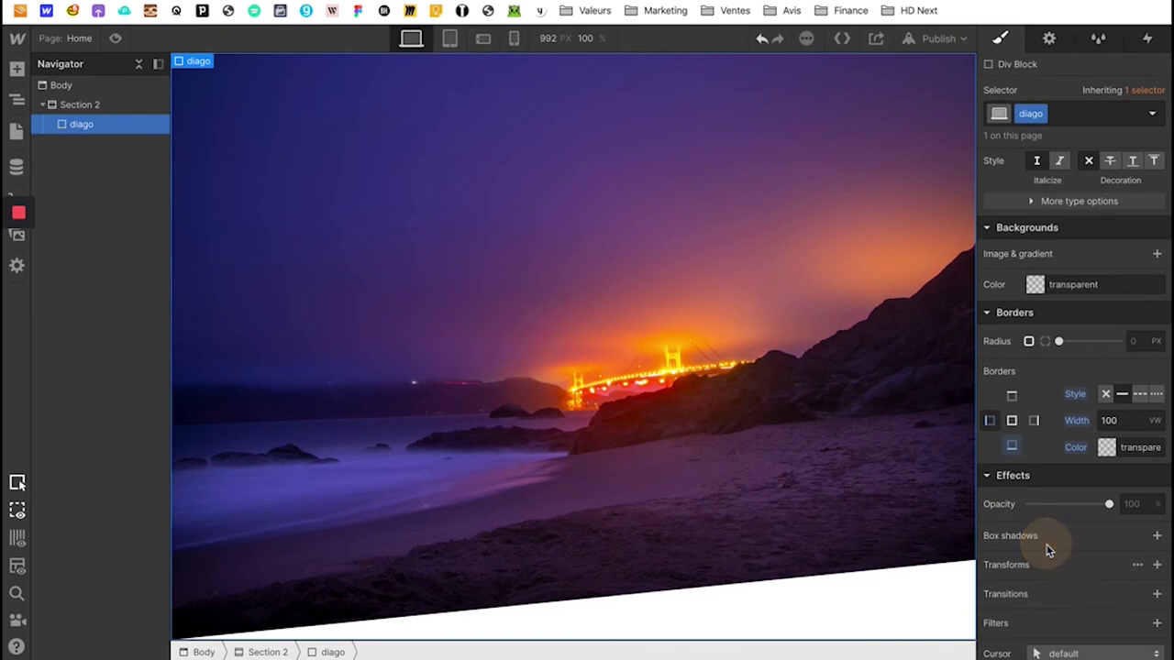
Increase the bottom border's width to 20 VW to steepen the diagonal
click(990, 420)
click(1128, 423)
key(Up)
key(Up)
key(Up)
key(Up)
key(Up)
key(Up)
key(Up)
key(Up)
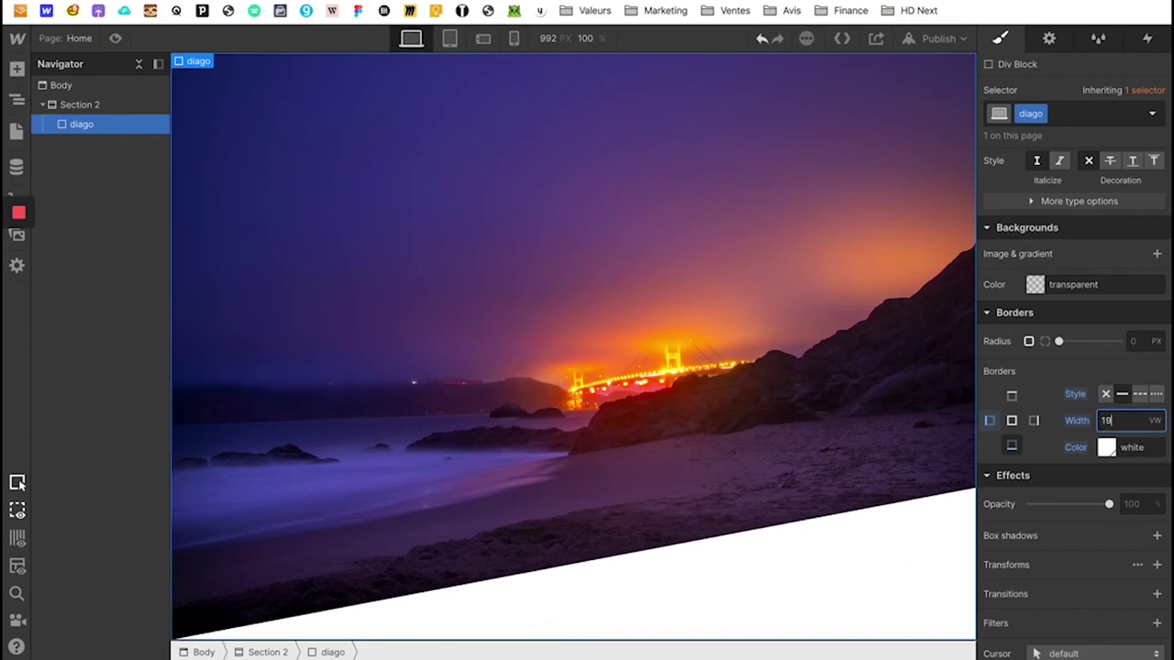
key(Up)
key(Up)
key(Up)
key(Up)
key(Up)
key(Down)
key(Down)
key(Down)
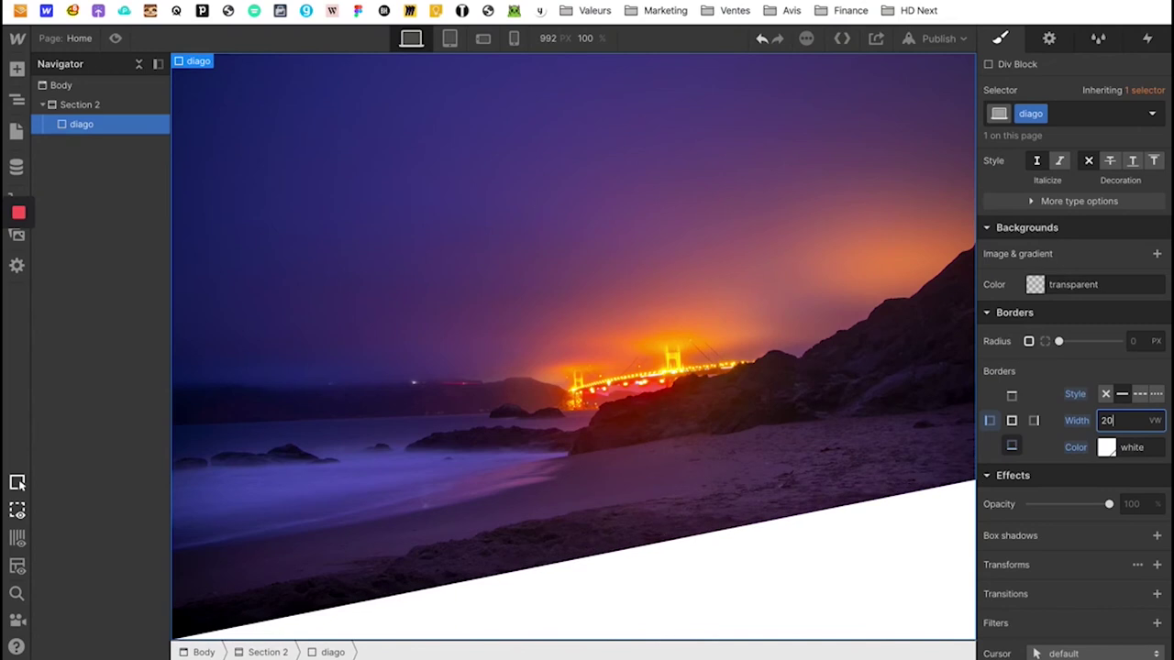
Lower the opacity of the bottom border's white color slightly so the photo shows through
click(1111, 448)
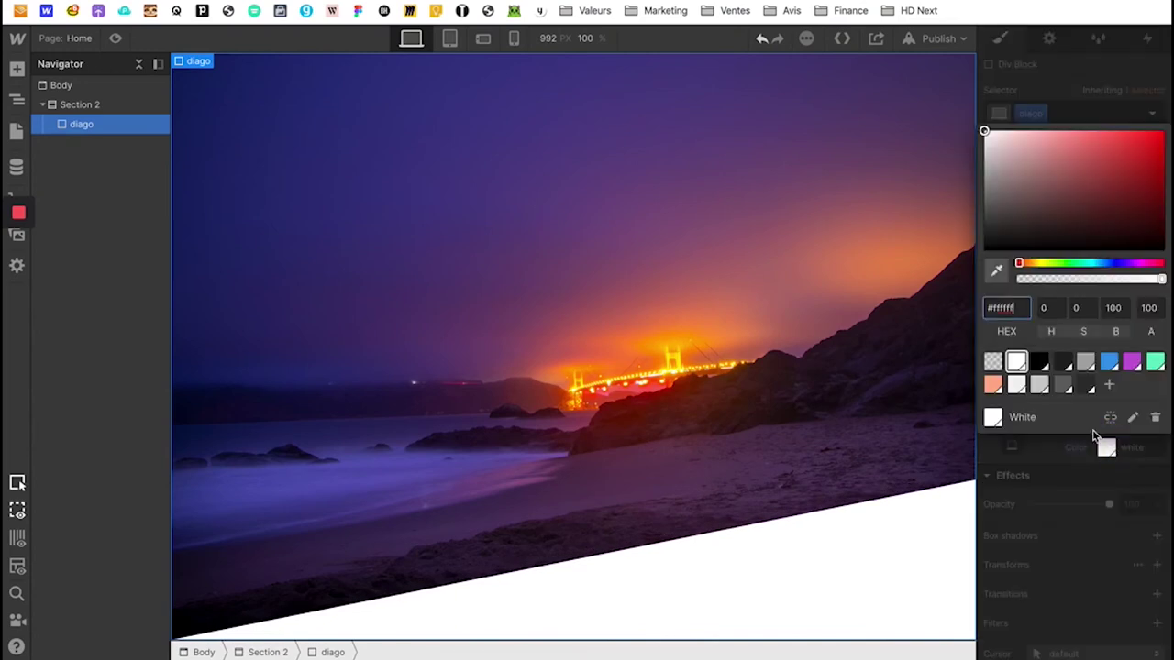
click(1097, 277)
drag(1095, 279, 1135, 282)
drag(1001, 188, 957, 157)
mouse_move(1142, 312)
mouse_down()
mouse_move(1157, 311)
mouse_move(1126, 312)
mouse_up()
click(1084, 542)
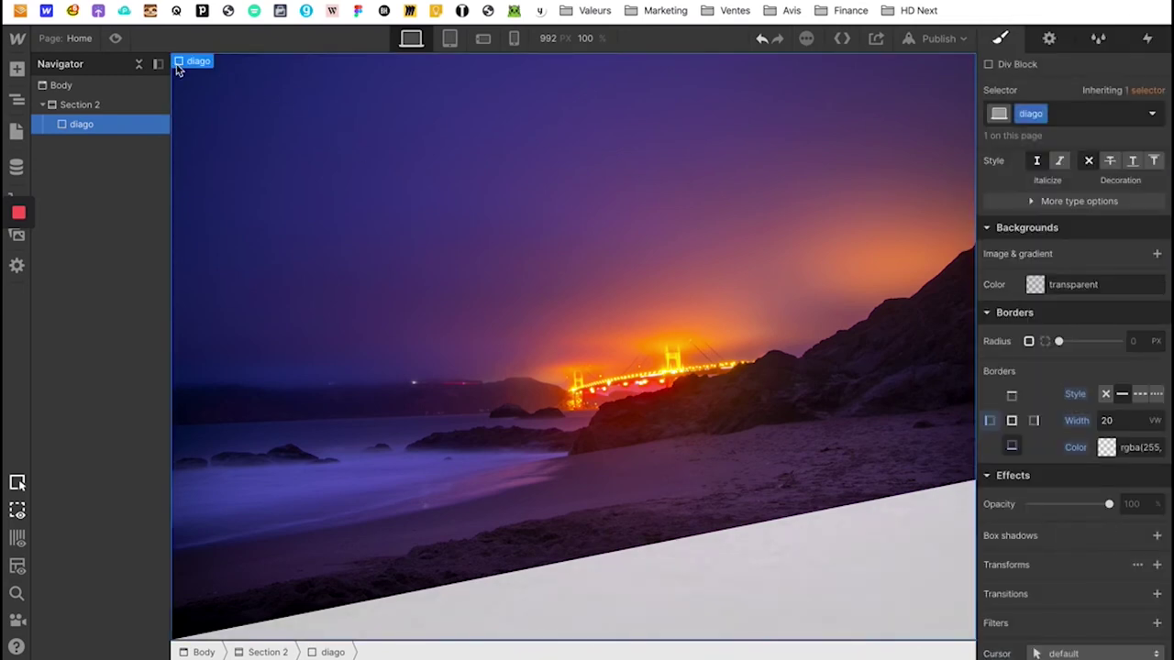
Preview the section with its diagonal edge at full page width and return to the editing view
click(115, 37)
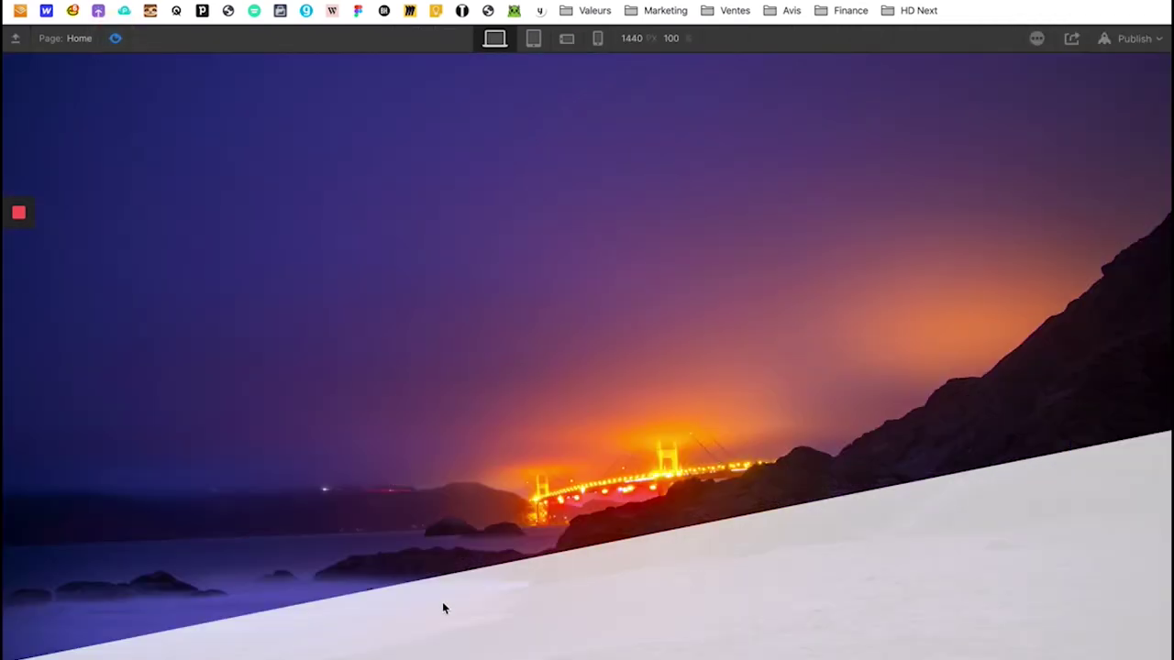
click(116, 40)
Review the diago block's position and the style, width and color of its bottom and left borders
scroll(1013, 555, down, 5)
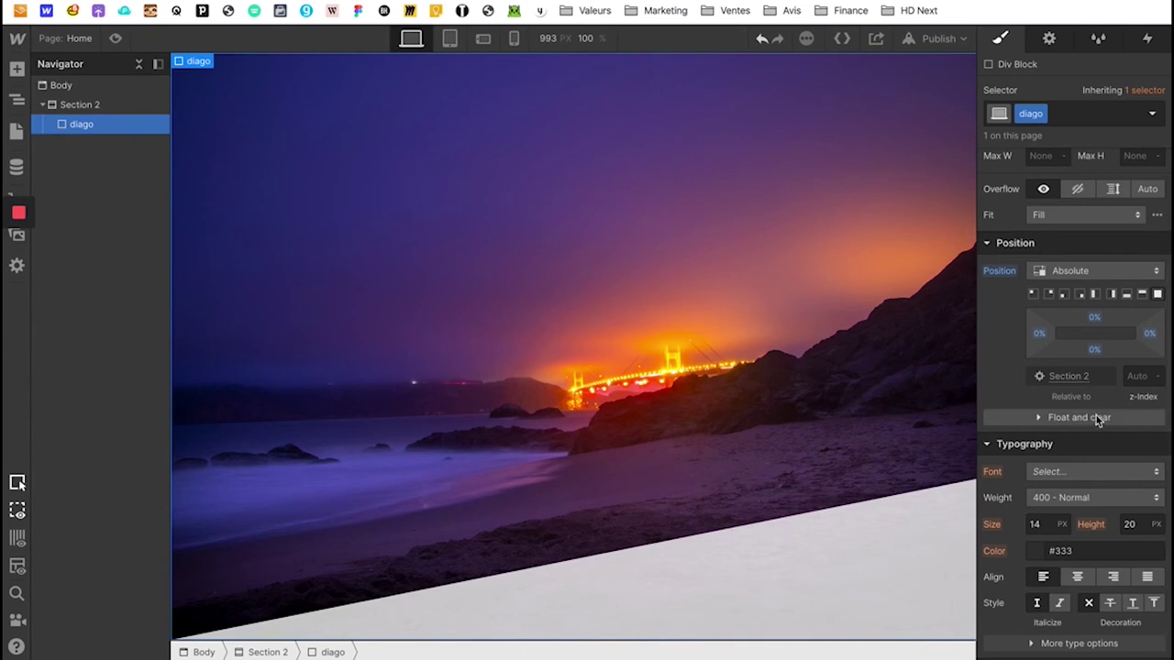
scroll(1095, 422, down, 8)
scroll(1091, 428, down, 1)
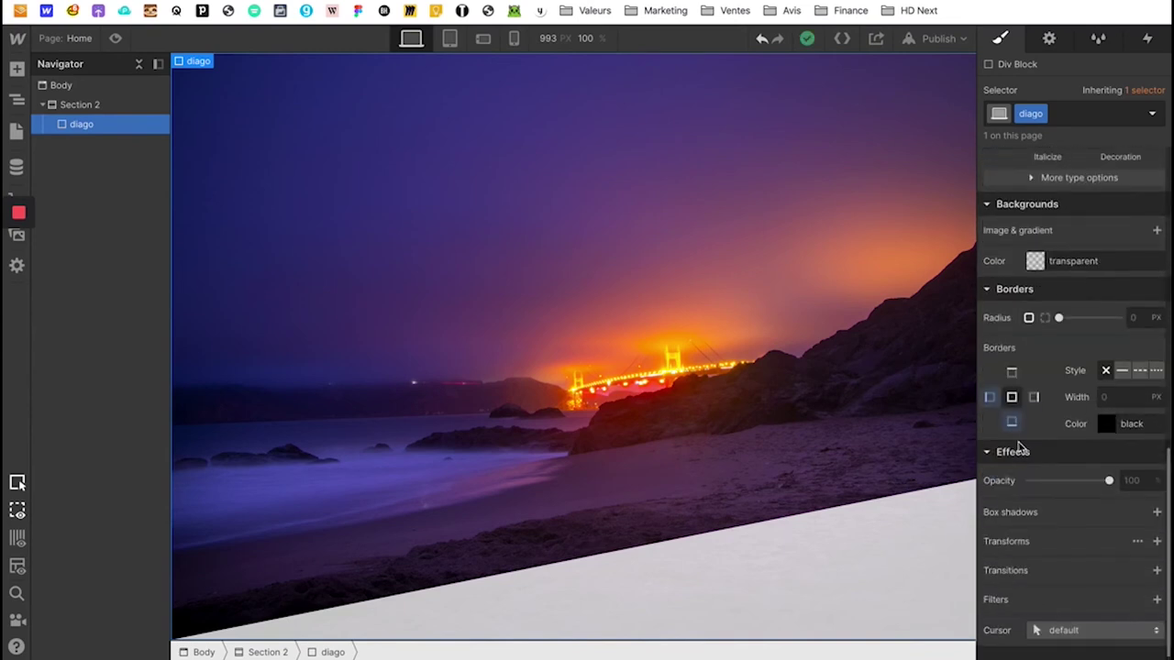
click(1013, 425)
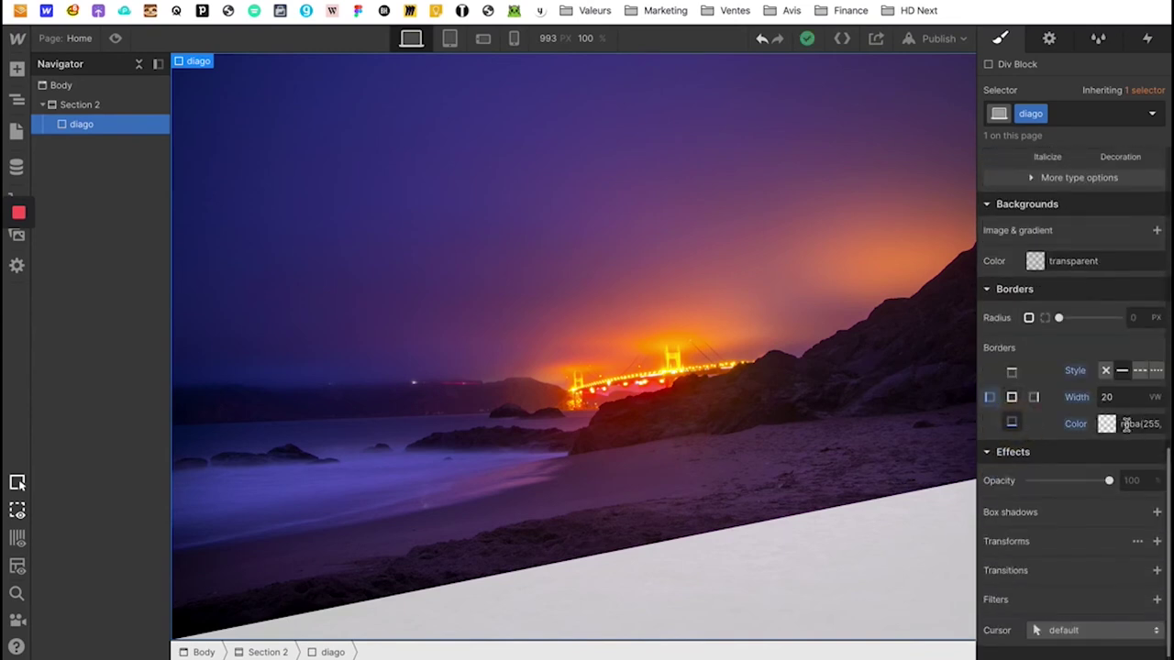
click(988, 397)
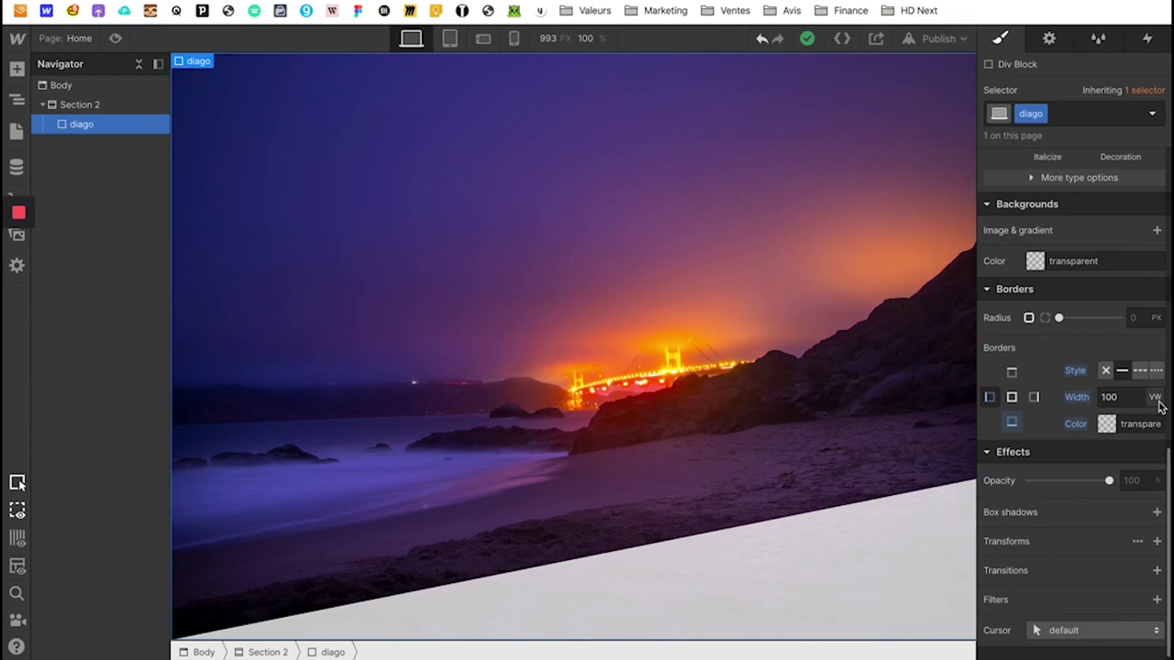
click(1012, 422)
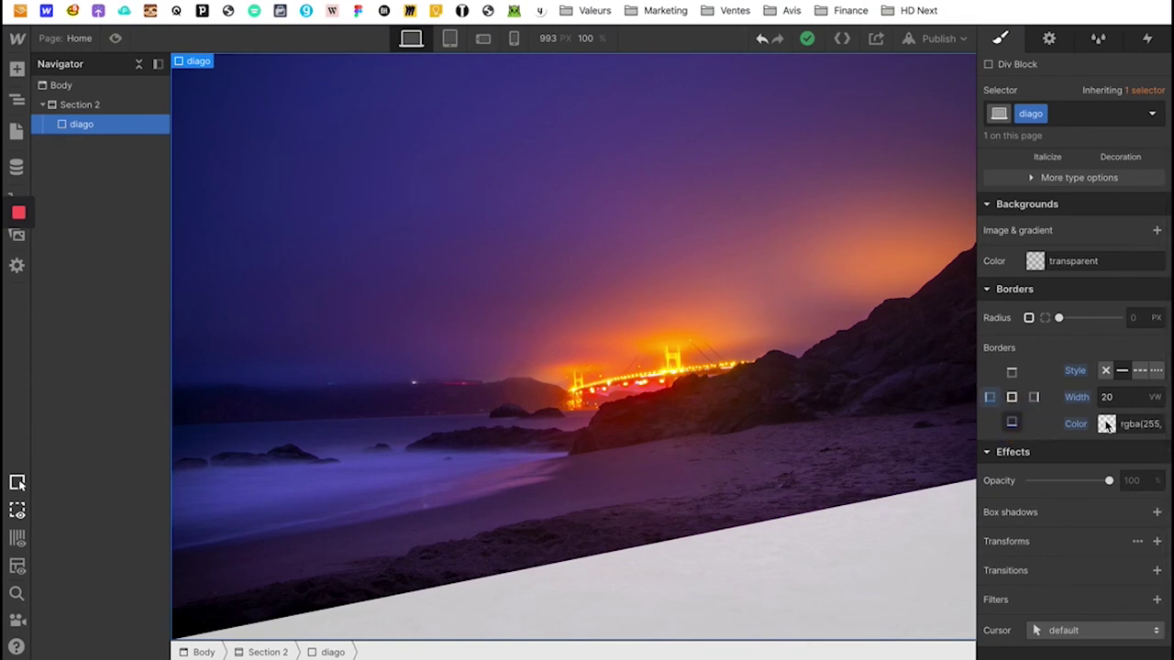
scroll(1059, 539, up, 10)
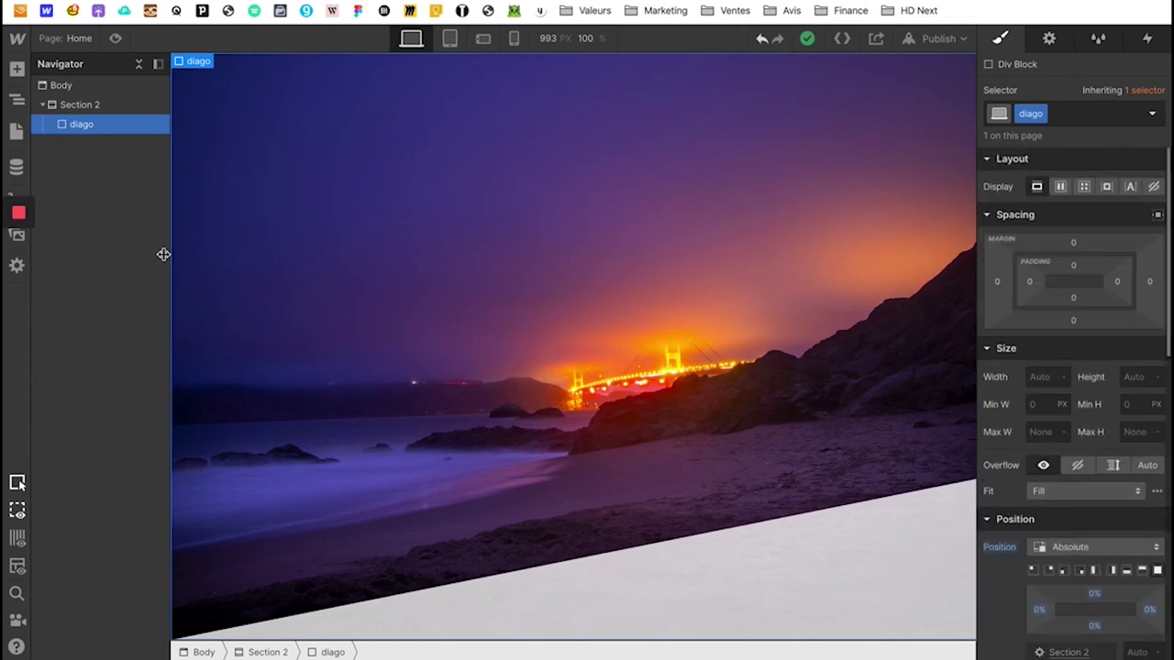
mouse_move(19, 216)
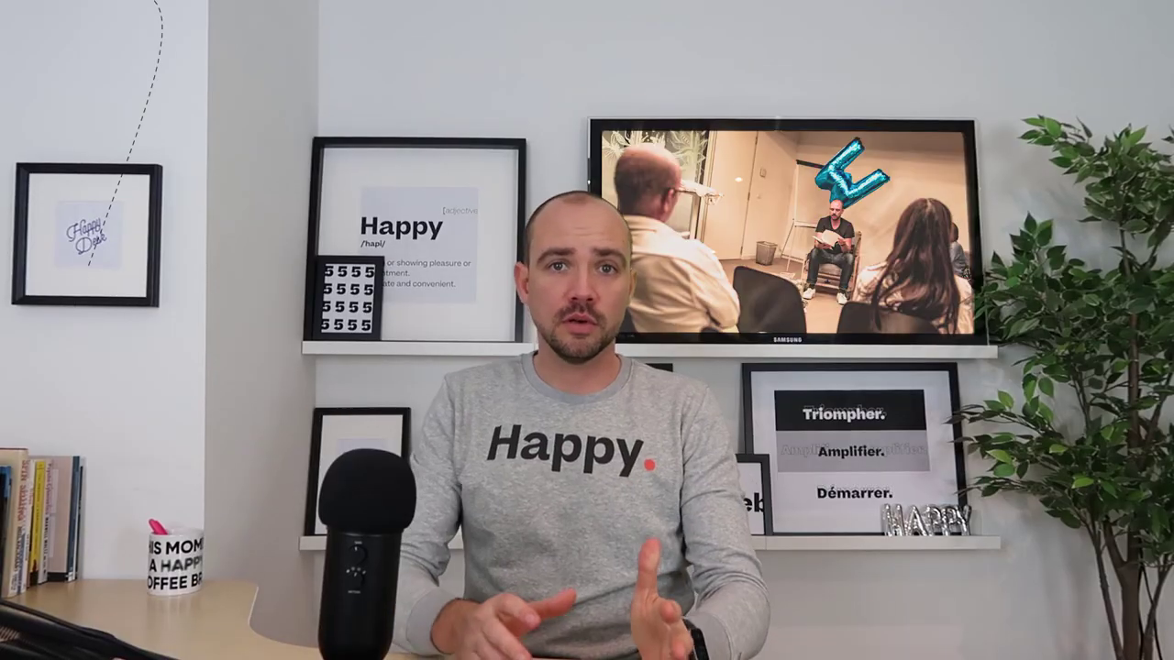